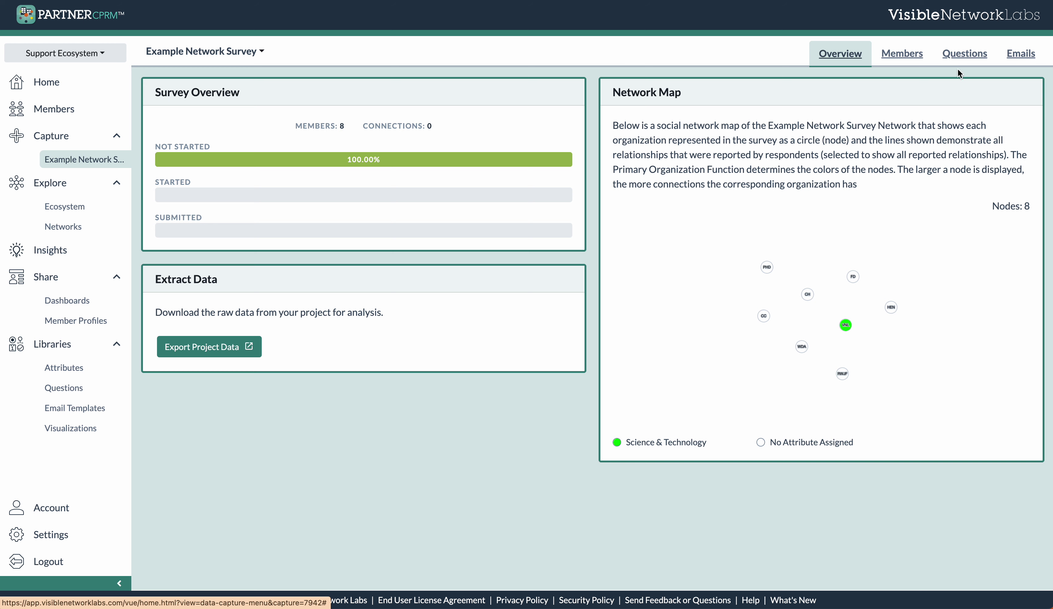
# - Open the Example Network Survey's questions, look over the verification, consent and instructions sections, and open the print view
pyautogui.click(970, 58)
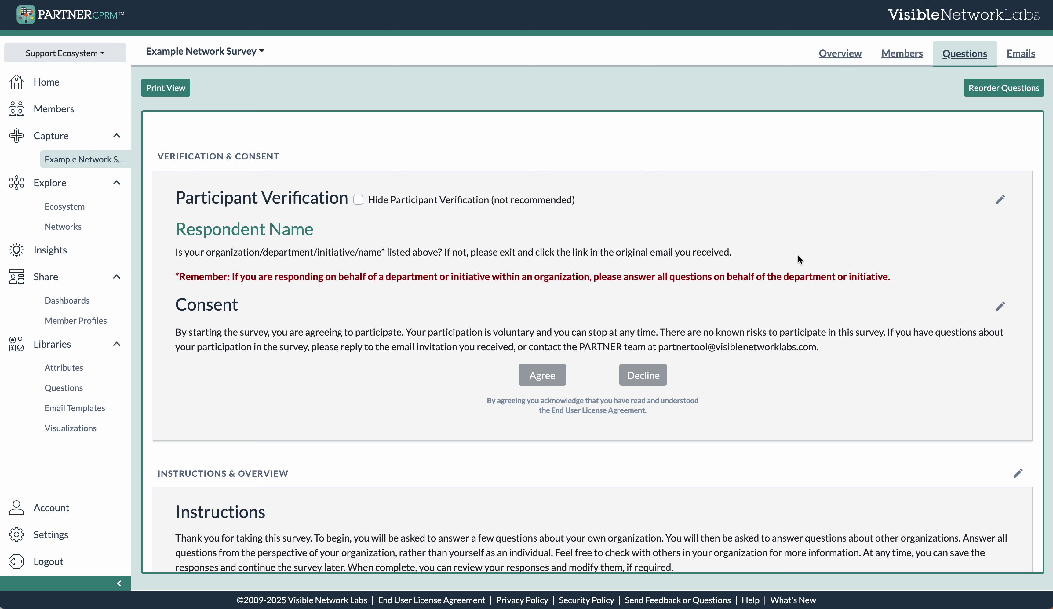
pyautogui.scroll(-1, 798, 259)
pyautogui.scroll(1, 798, 259)
pyautogui.scroll(-15, 439, 276)
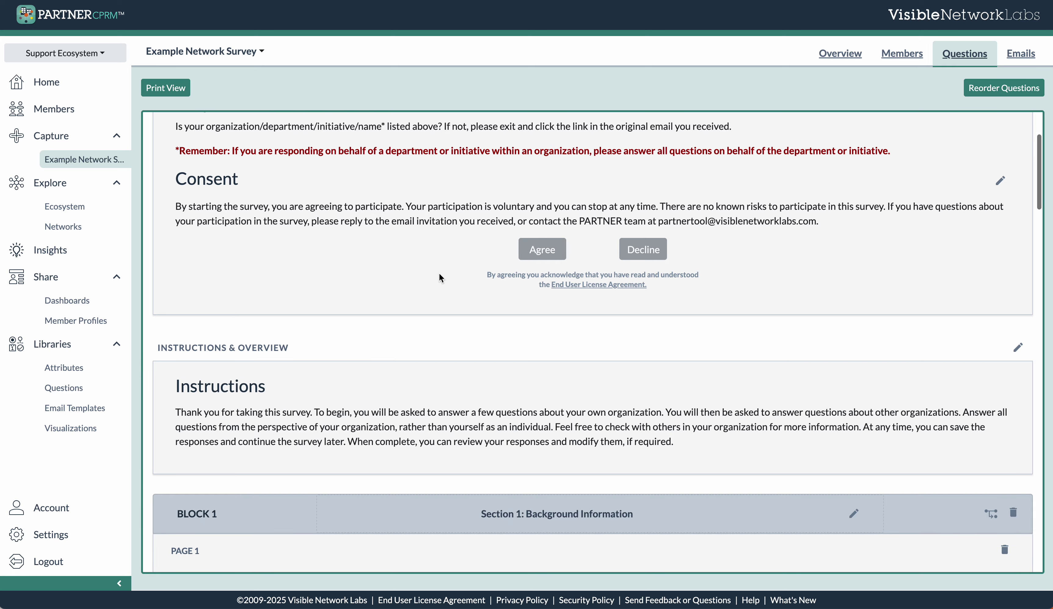
pyautogui.scroll(15, 439, 274)
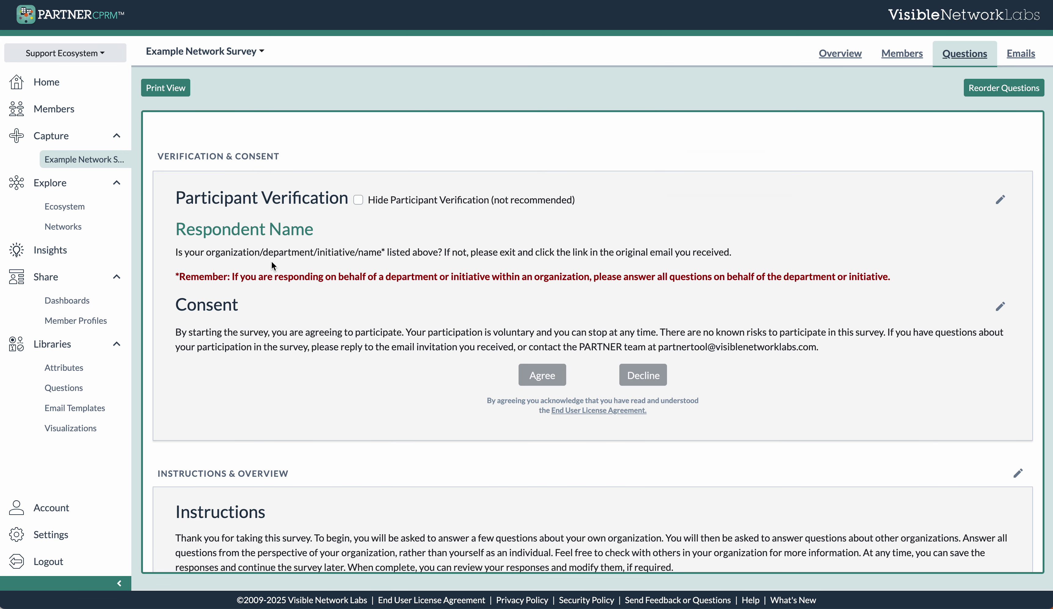
pyautogui.click(167, 92)
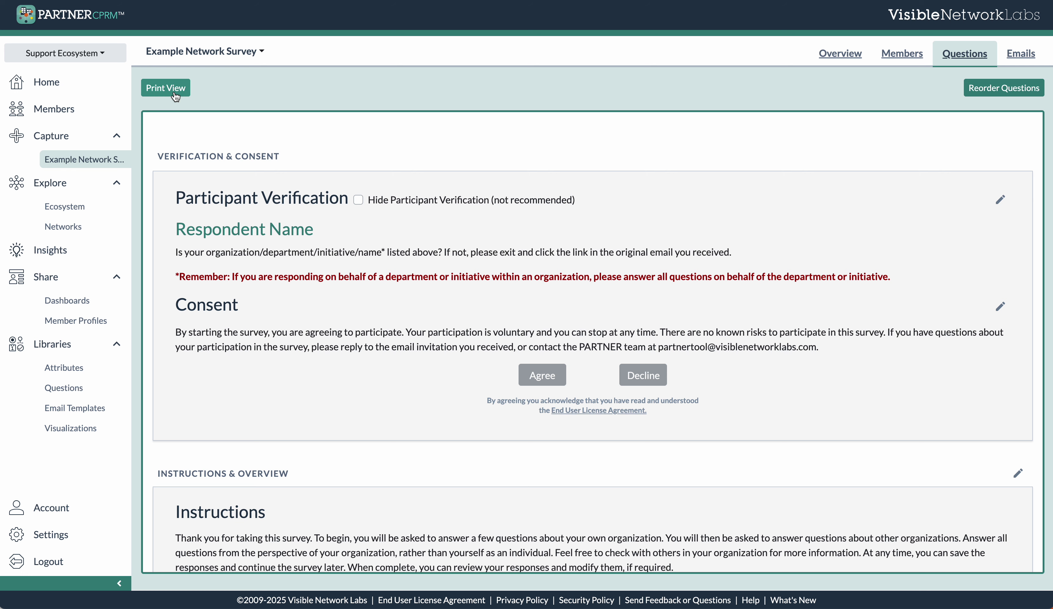
# - Reorder the survey so the header "Get ready for the next section!" comes directly after Question 2, and save the order
pyautogui.click(975, 92)
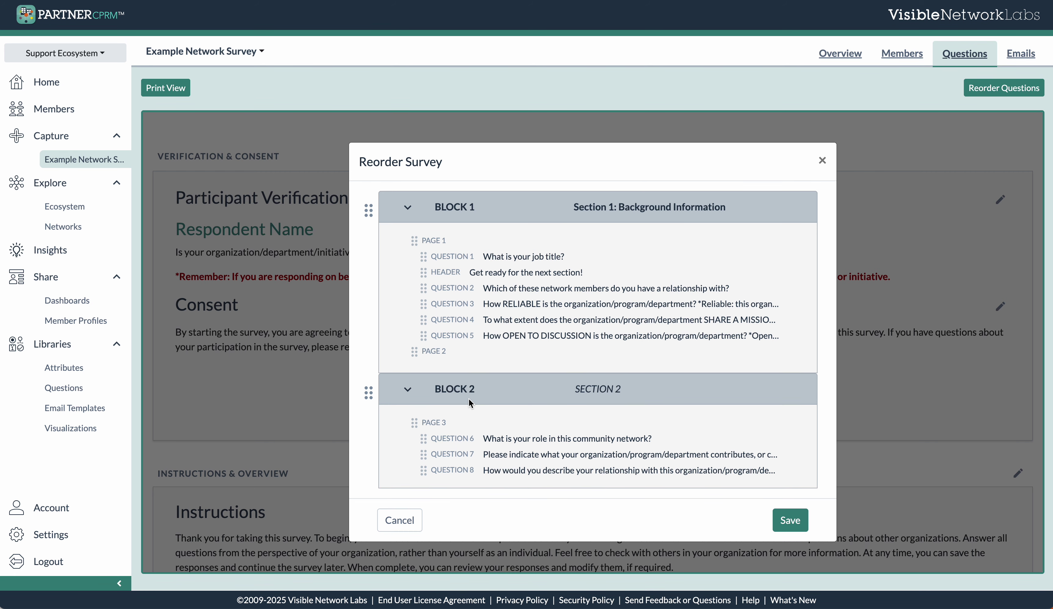
pyautogui.moveTo(423, 272)
pyautogui.mouseDown()
pyautogui.moveTo(421, 302)
pyautogui.moveTo(423, 279)
pyautogui.moveTo(424, 291)
pyautogui.mouseUp()
pyautogui.click(777, 518)
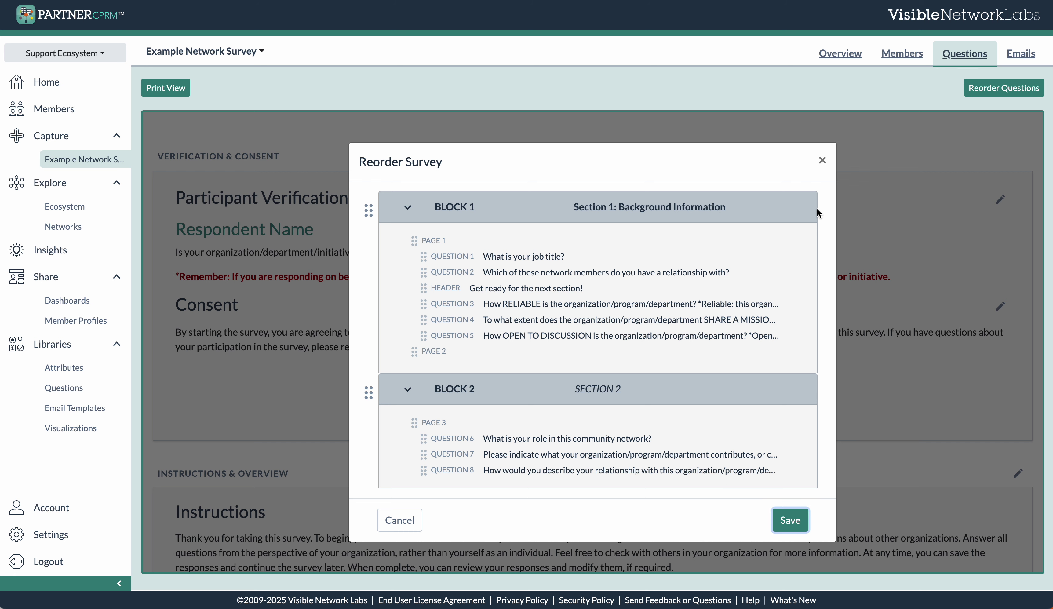
pyautogui.click(822, 160)
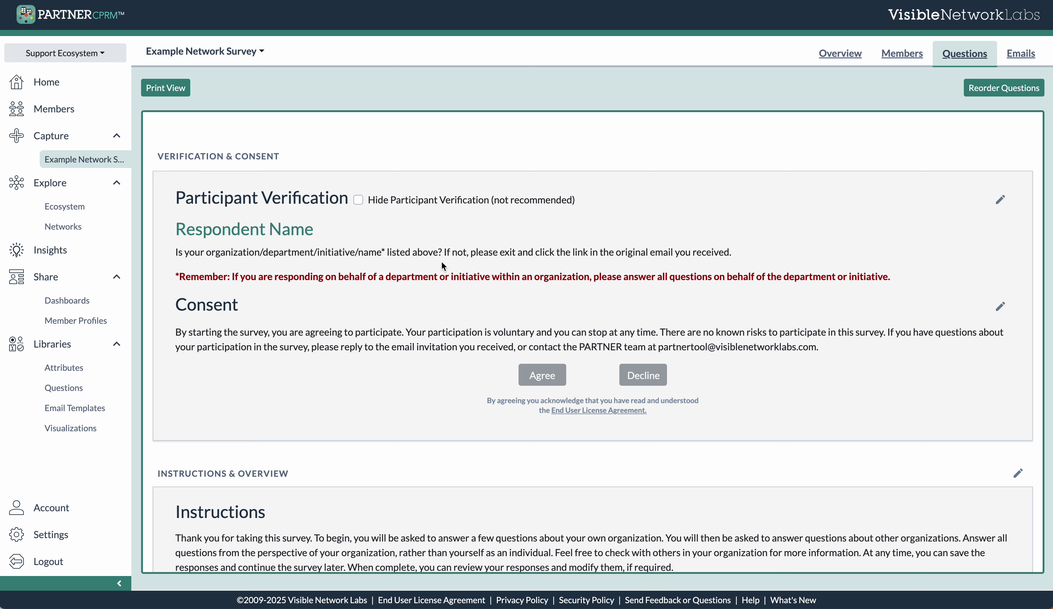
# - Change the participant verification question to "Is your organization listed above?" and save the text
pyautogui.click(1001, 205)
pyautogui.moveTo(378, 318); pyautogui.dragTo(240, 319)
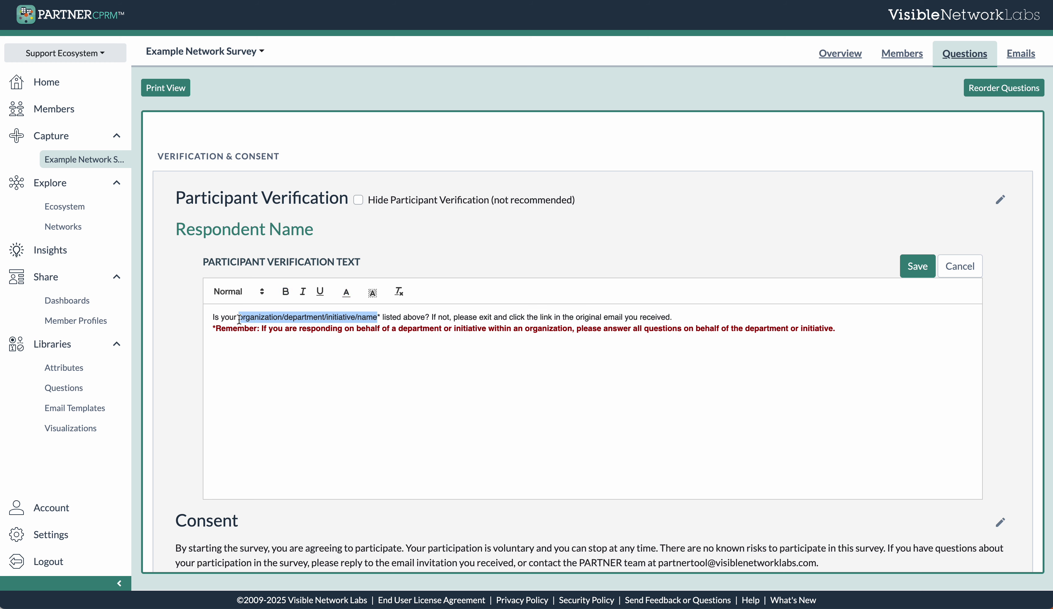
pyautogui.write('organization')
pyautogui.press('Delete')
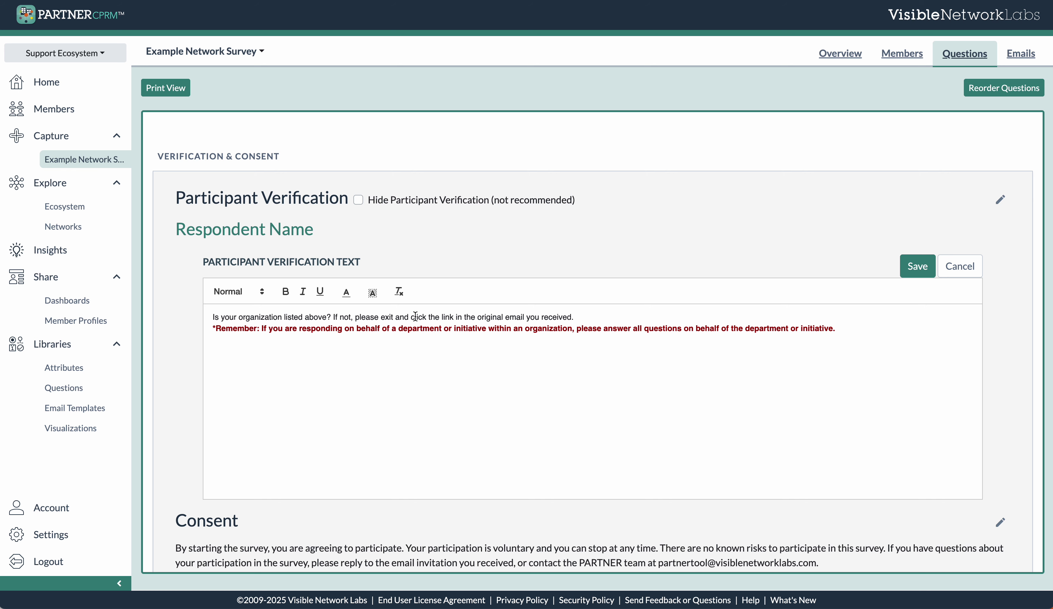
pyautogui.click(911, 277)
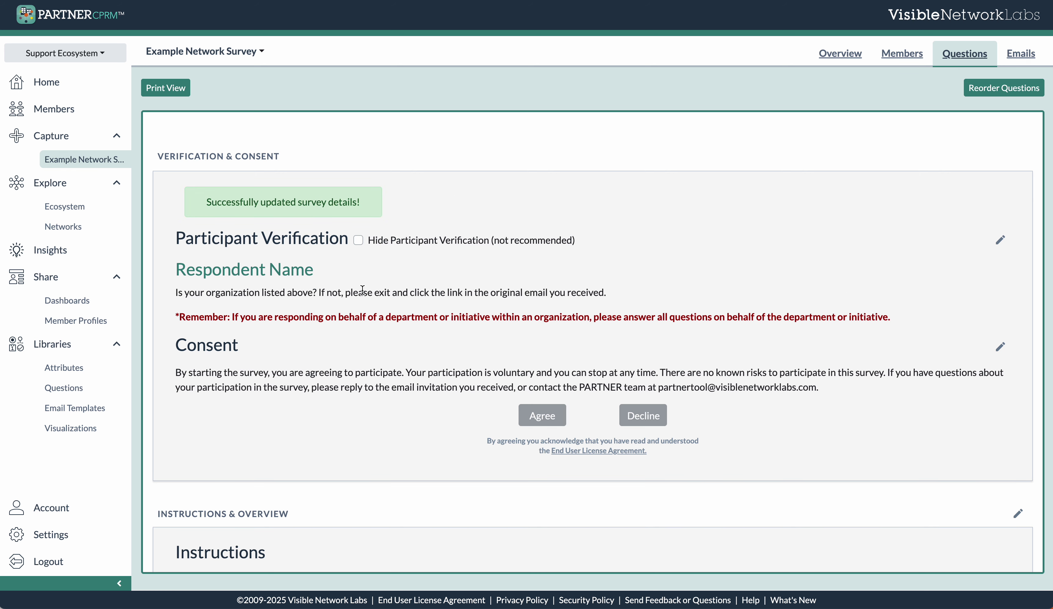
# - Review the red reminder and the consent paragraph, and try hiding the participant verification before showing it again
pyautogui.scroll(-1, 324, 287)
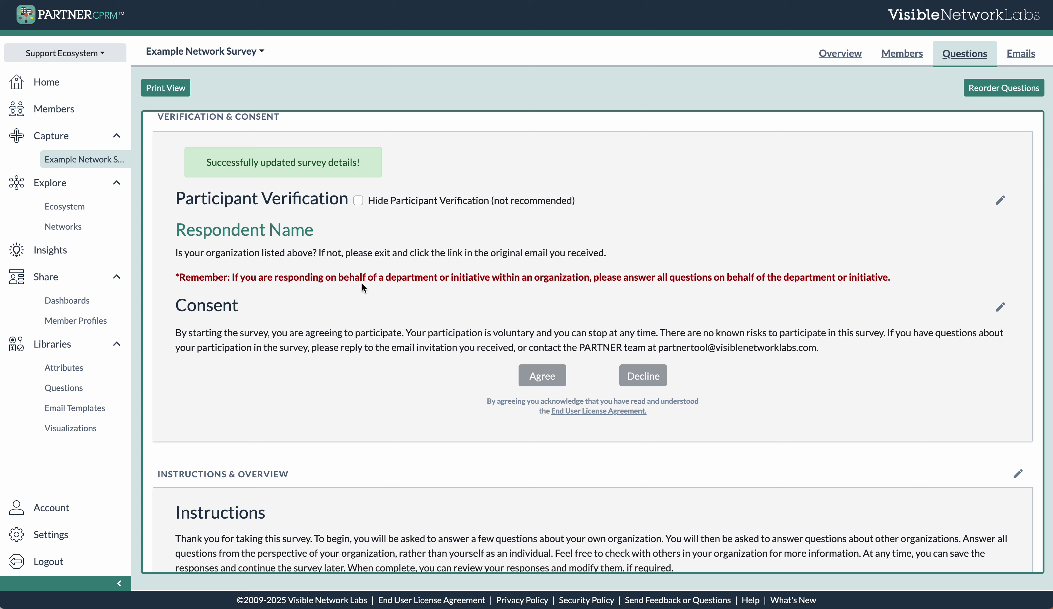
pyautogui.tripleClick(381, 278)
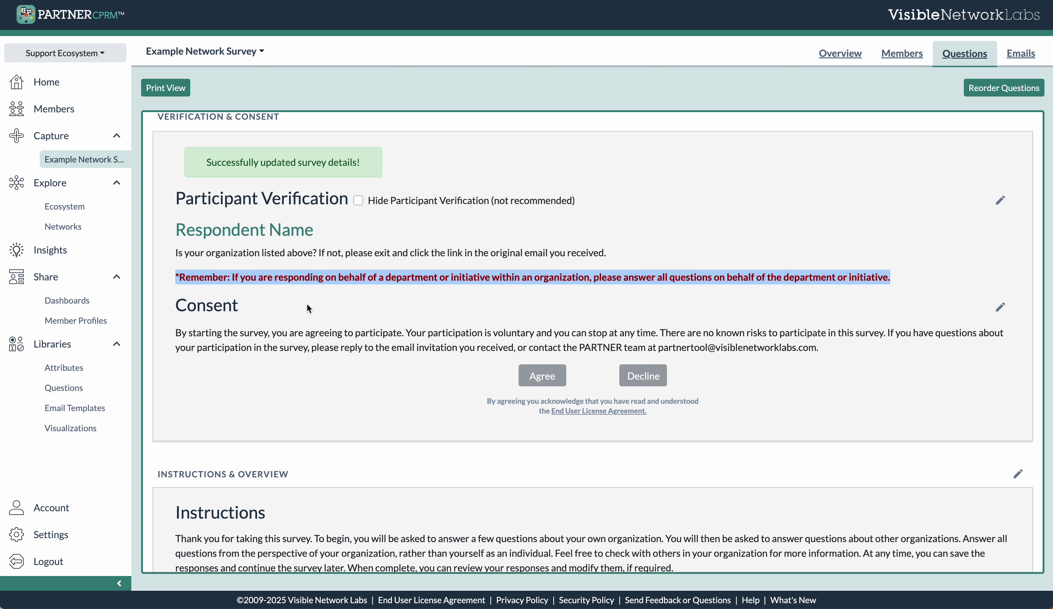
pyautogui.click(310, 326)
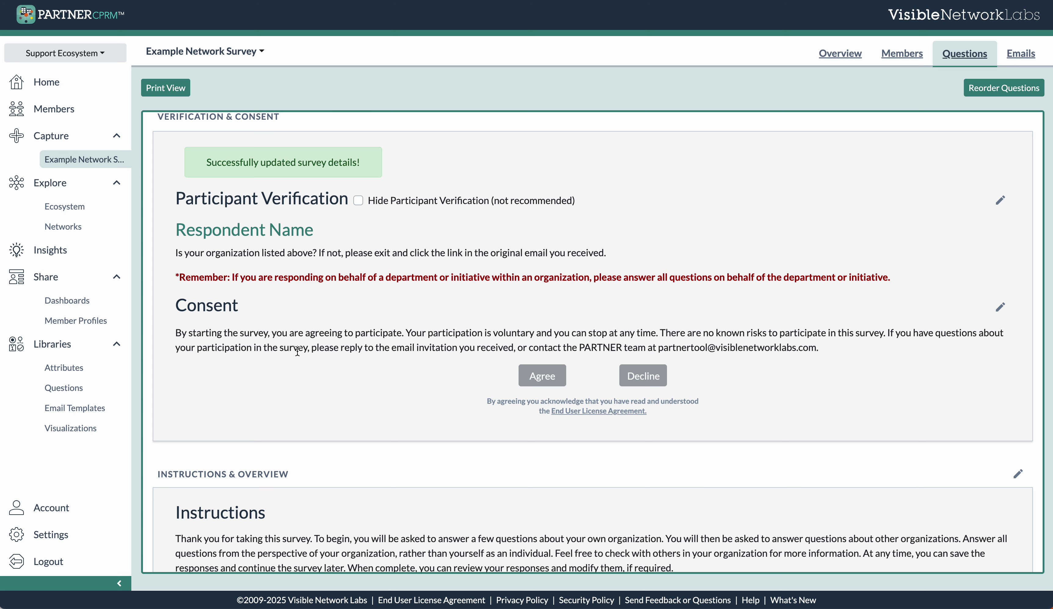
pyautogui.tripleClick(392, 343)
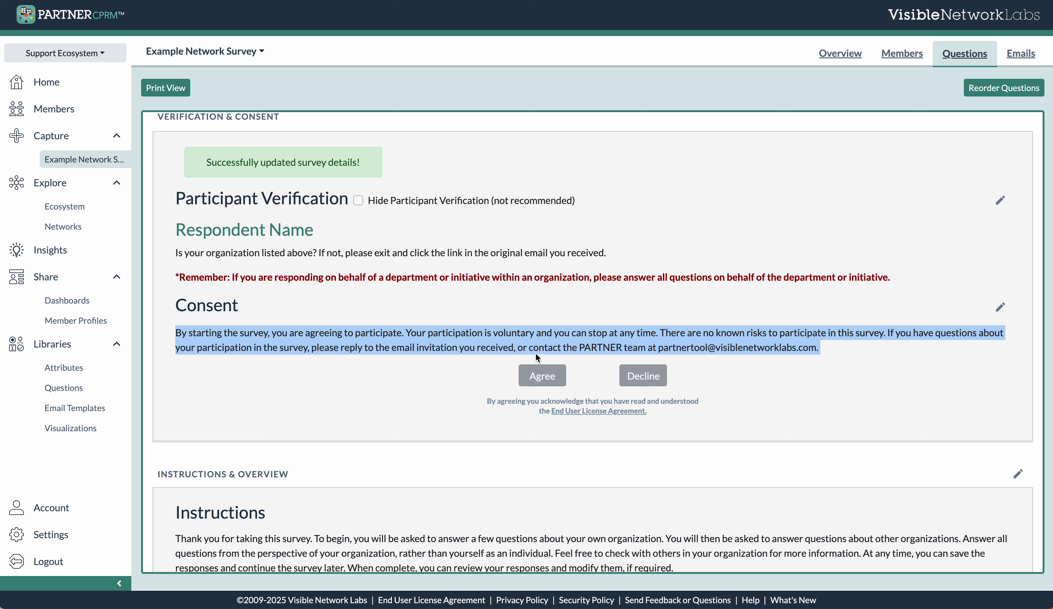
pyautogui.click(546, 345)
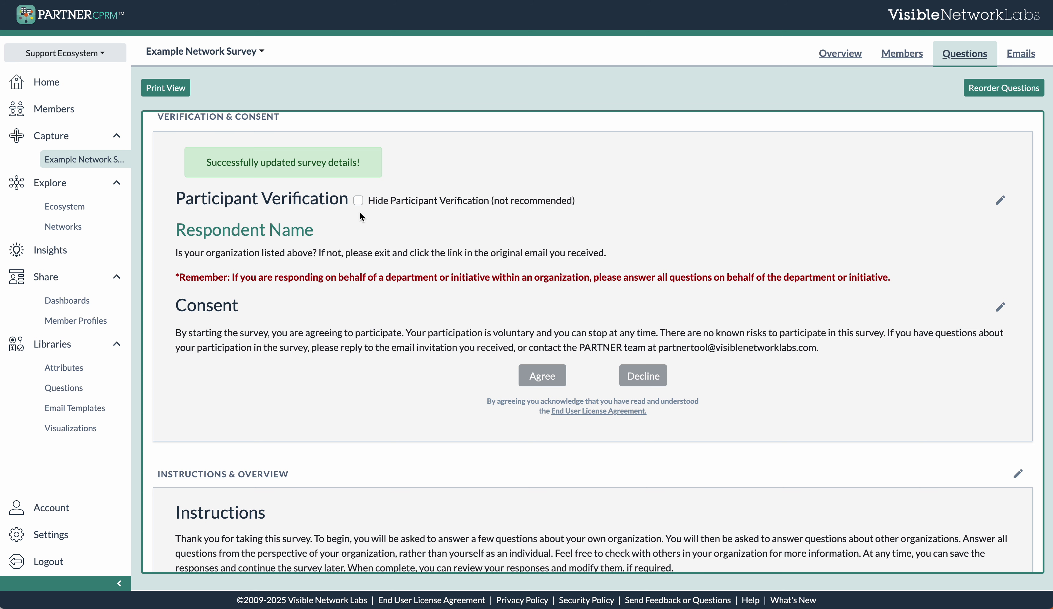
pyautogui.click(359, 201)
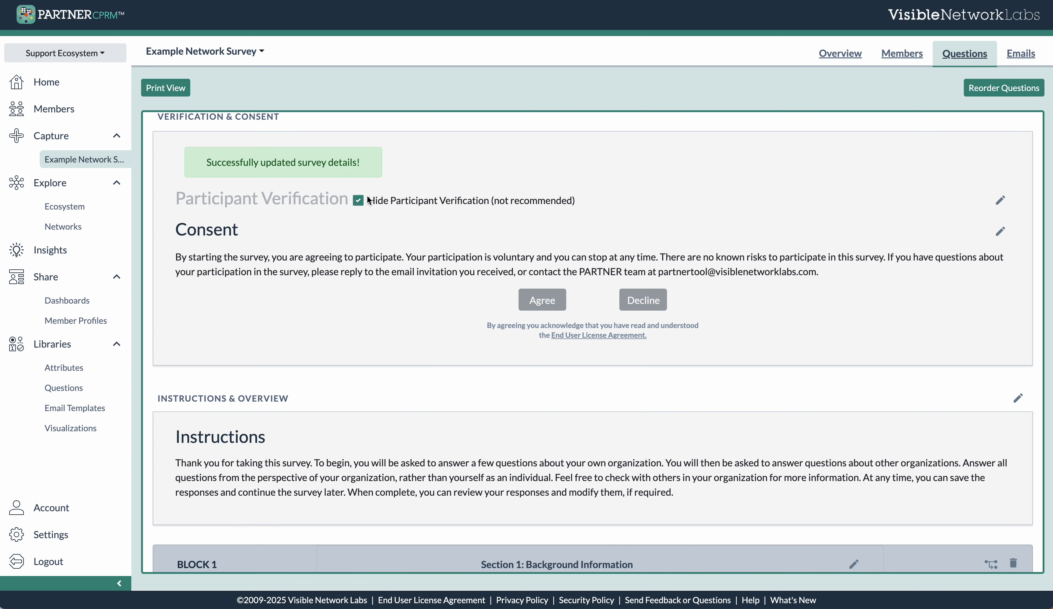
pyautogui.click(359, 201)
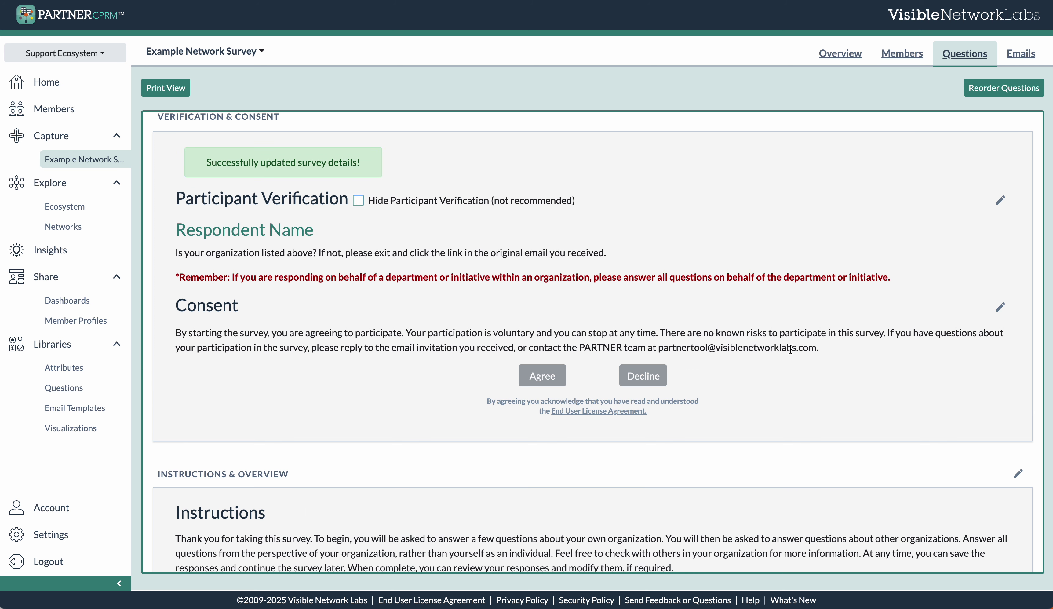
# - Open the survey's consent text for editing and save it as is
pyautogui.click(1000, 308)
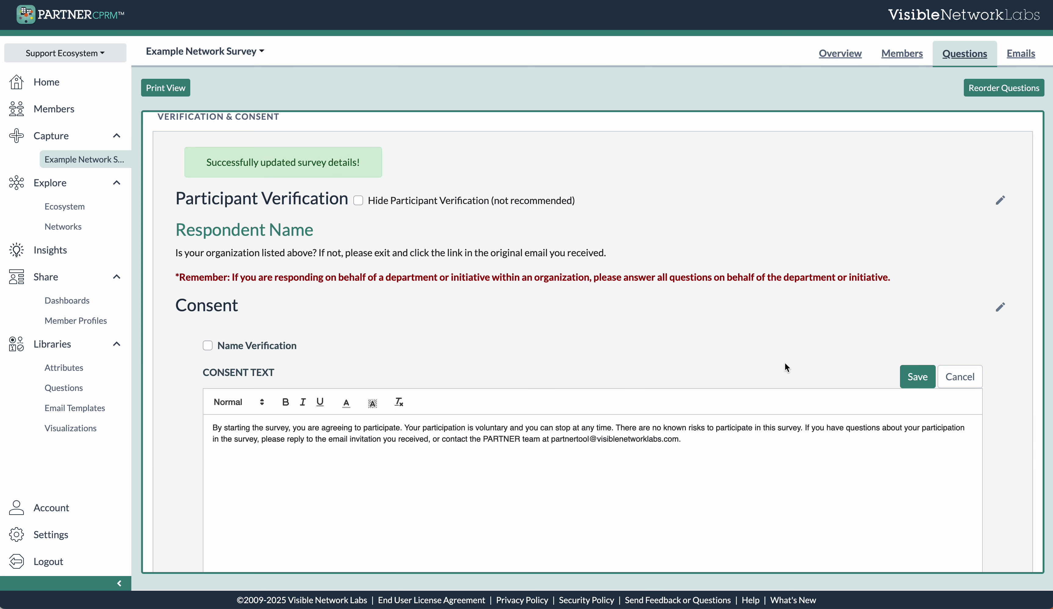
pyautogui.scroll(-5, 789, 366)
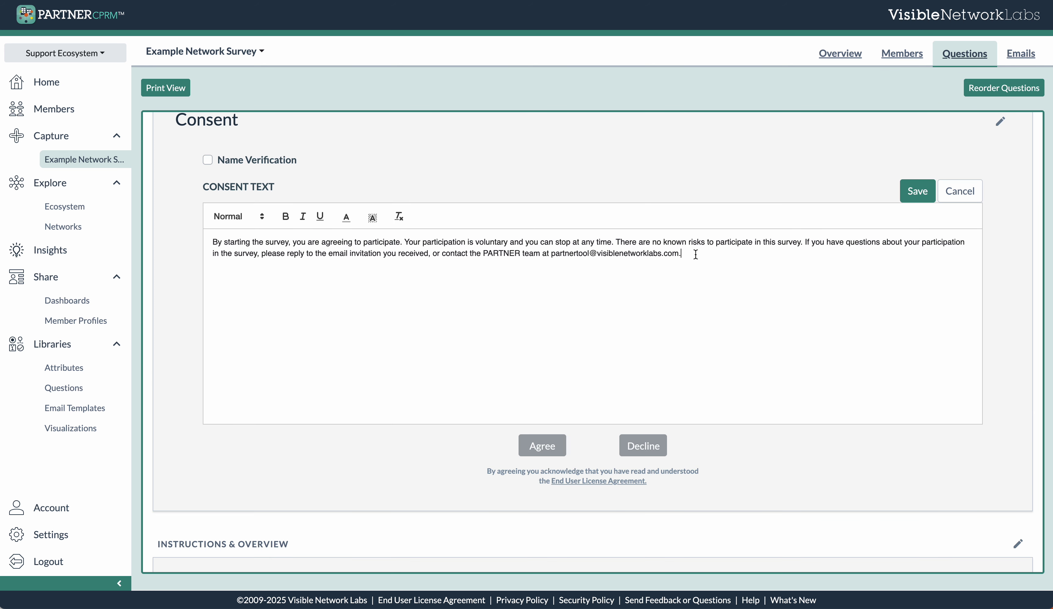
pyautogui.scroll(1, 486, 237)
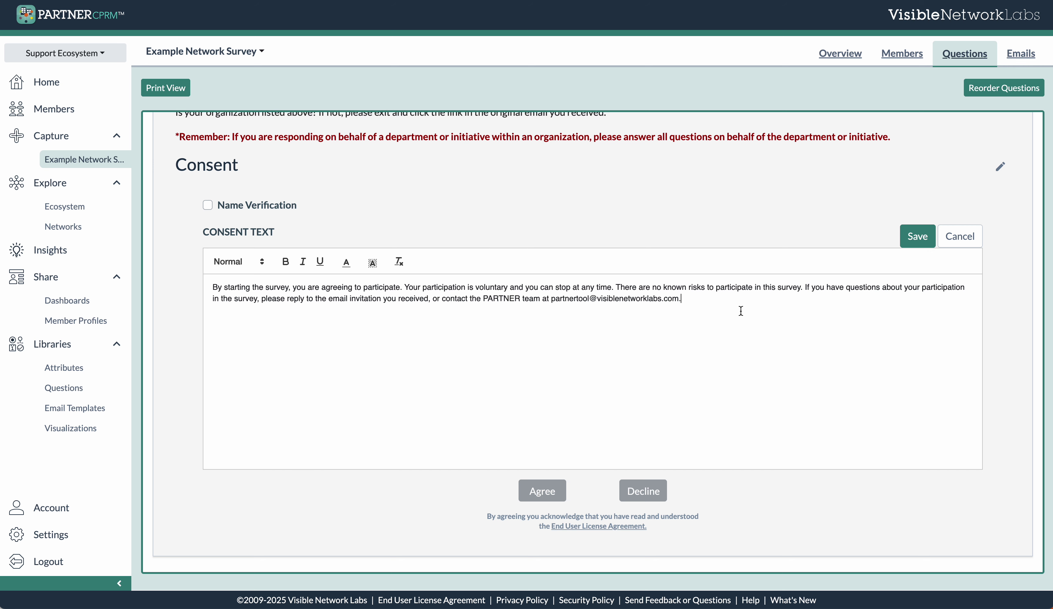
pyautogui.click(916, 235)
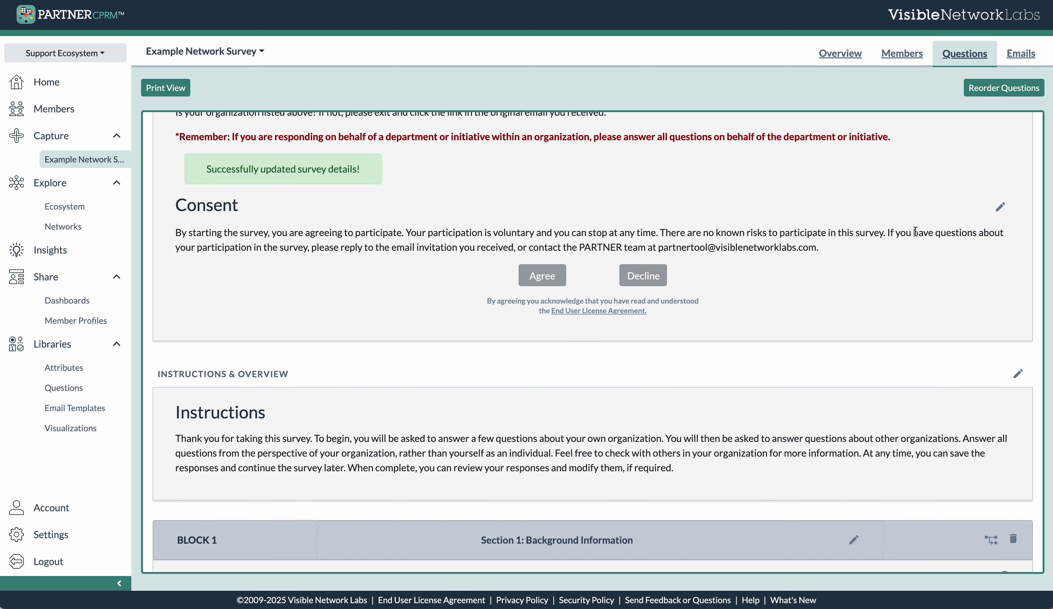
# - Open the survey's instructions text for editing and save it as is
pyautogui.scroll(-2, 847, 228)
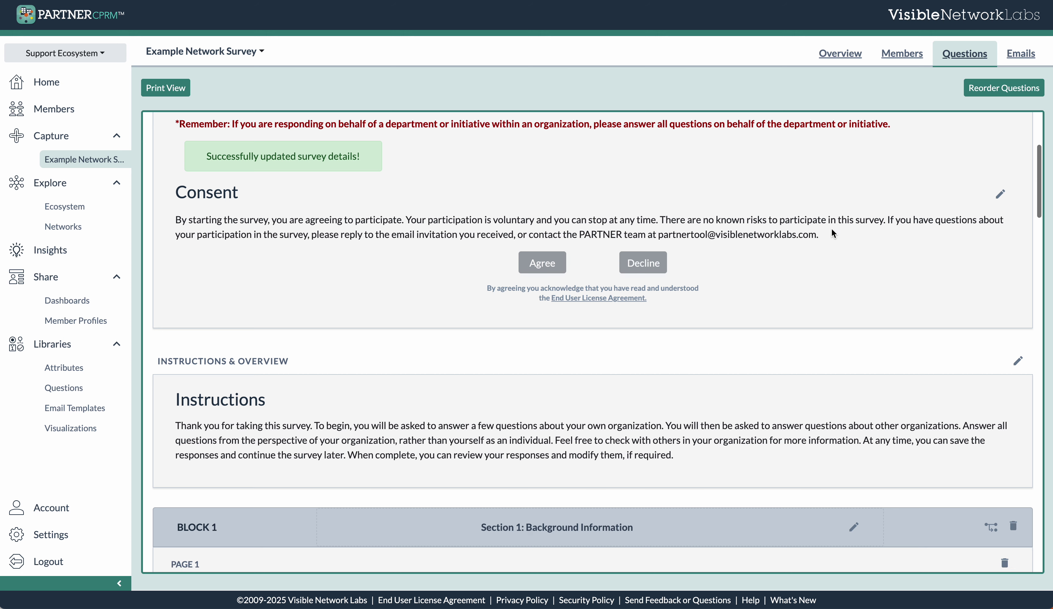
pyautogui.scroll(-3, 688, 275)
pyautogui.scroll(2, 688, 275)
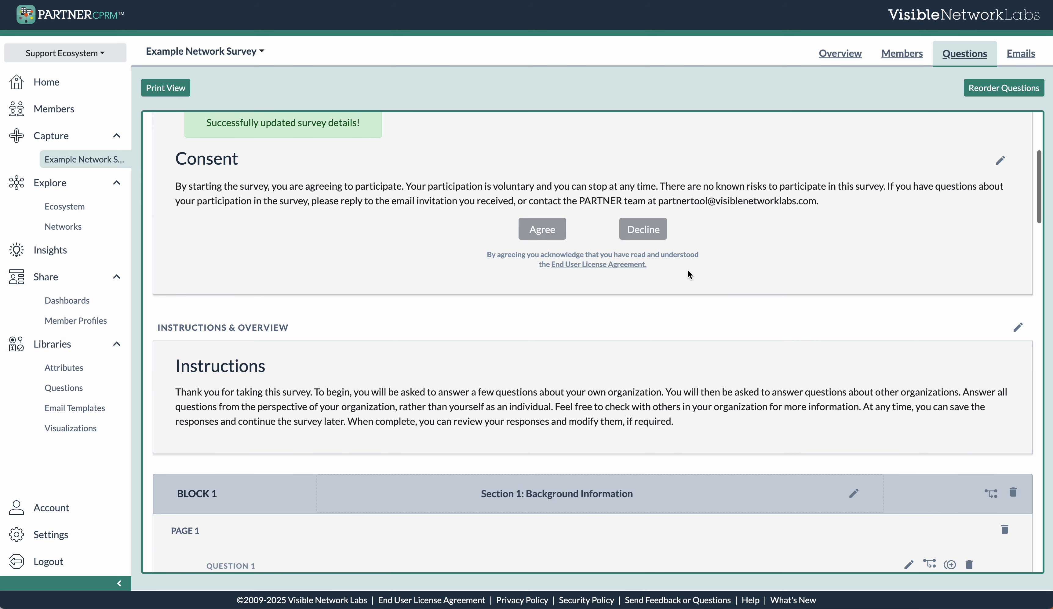
pyautogui.scroll(-1, 688, 271)
pyautogui.scroll(5, 688, 271)
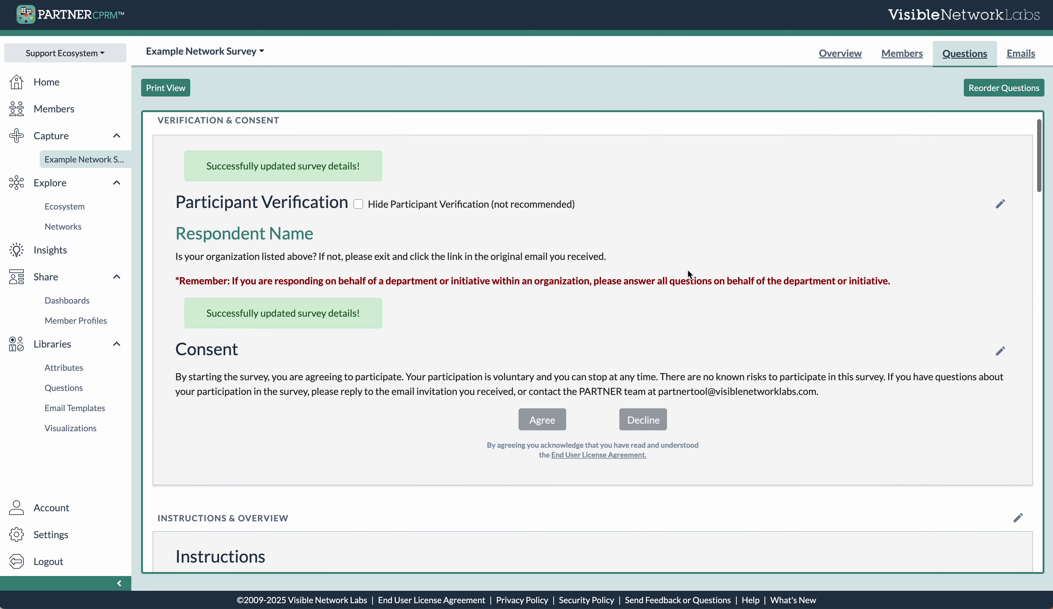
pyautogui.scroll(-4, 688, 271)
pyautogui.scroll(-3, 688, 275)
pyautogui.scroll(-2, 688, 275)
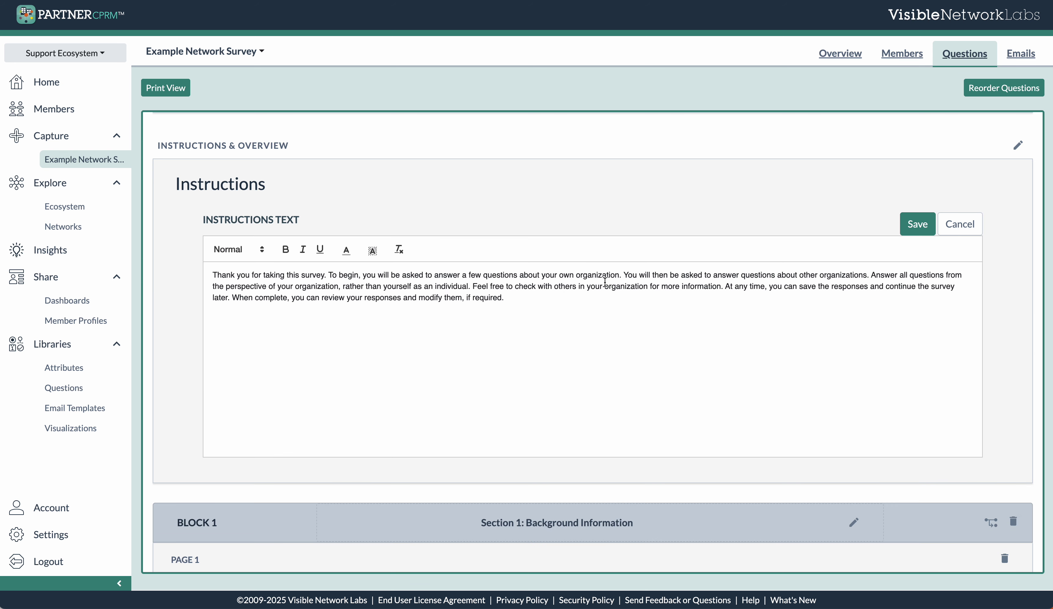
pyautogui.click(920, 225)
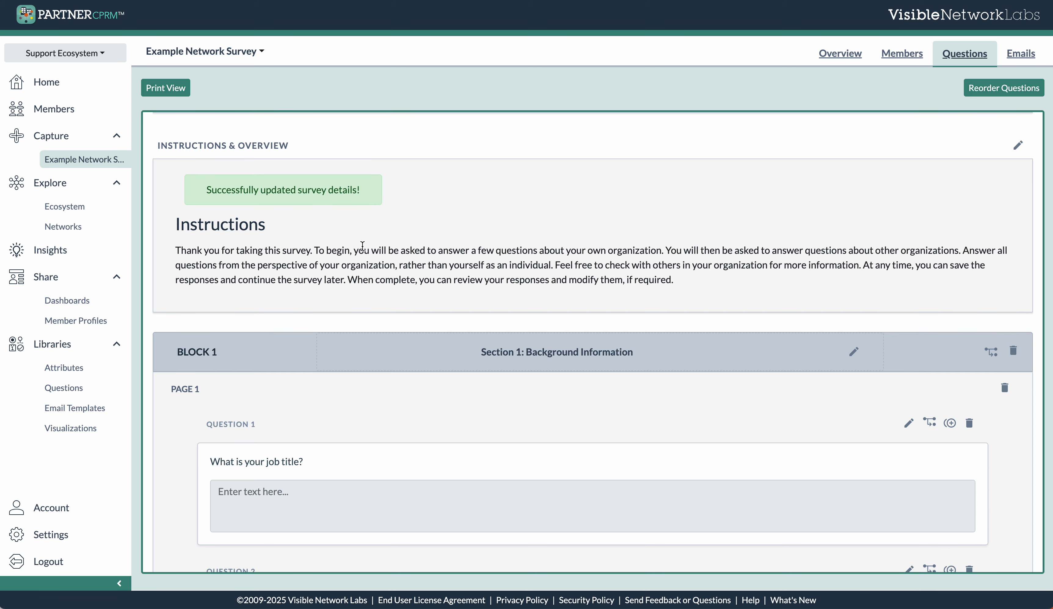
# - Examine the survey's instructions and the questions on page 1 of Block 1, Section 1: Background Information
pyautogui.scroll(-1, 362, 245)
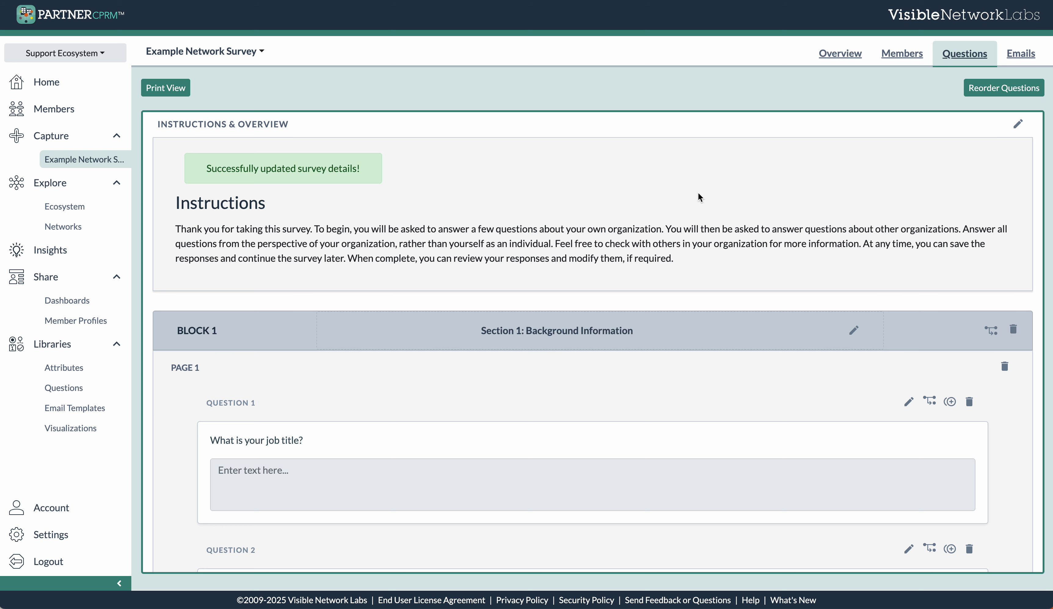
pyautogui.scroll(2, 519, 245)
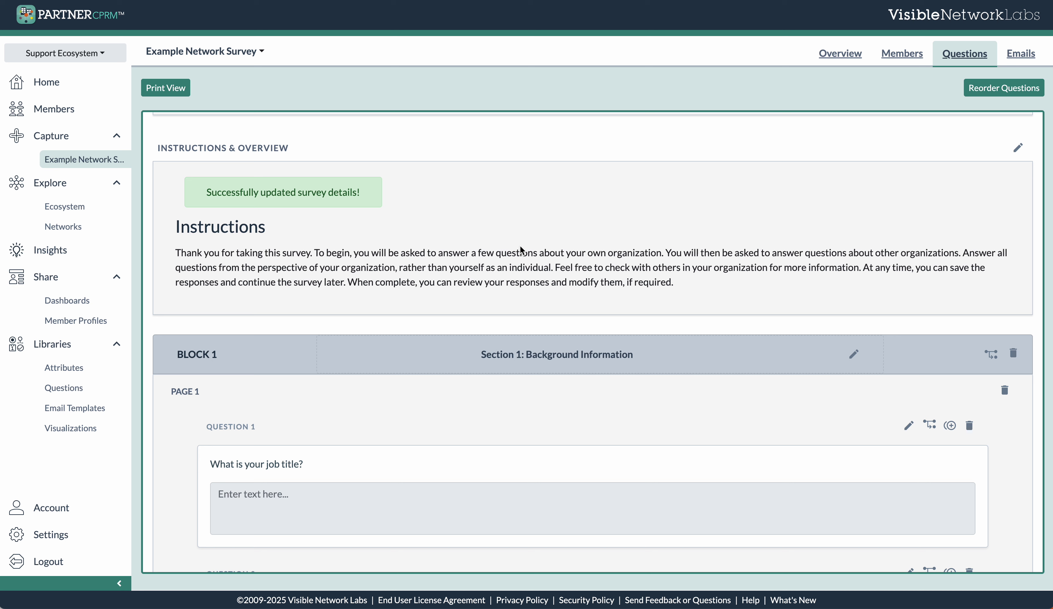
pyautogui.scroll(3, 520, 246)
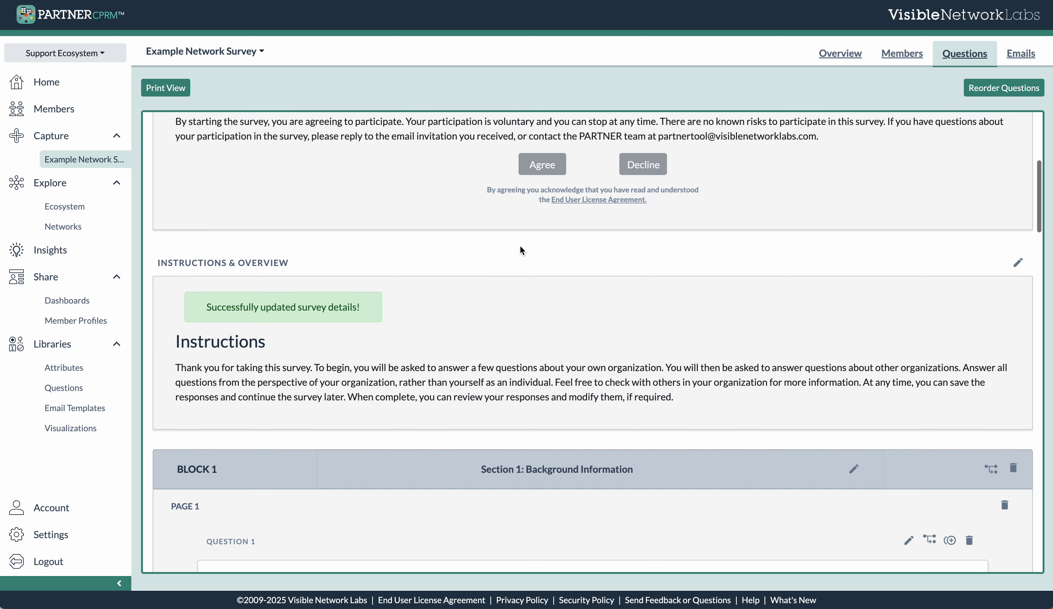
pyautogui.scroll(-2, 520, 246)
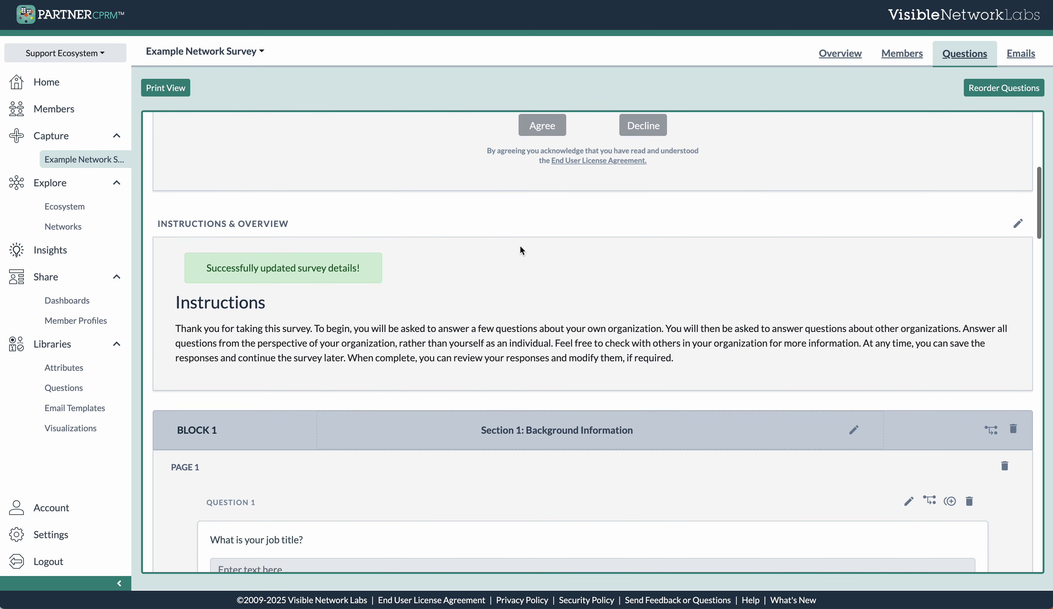
pyautogui.scroll(-1, 520, 247)
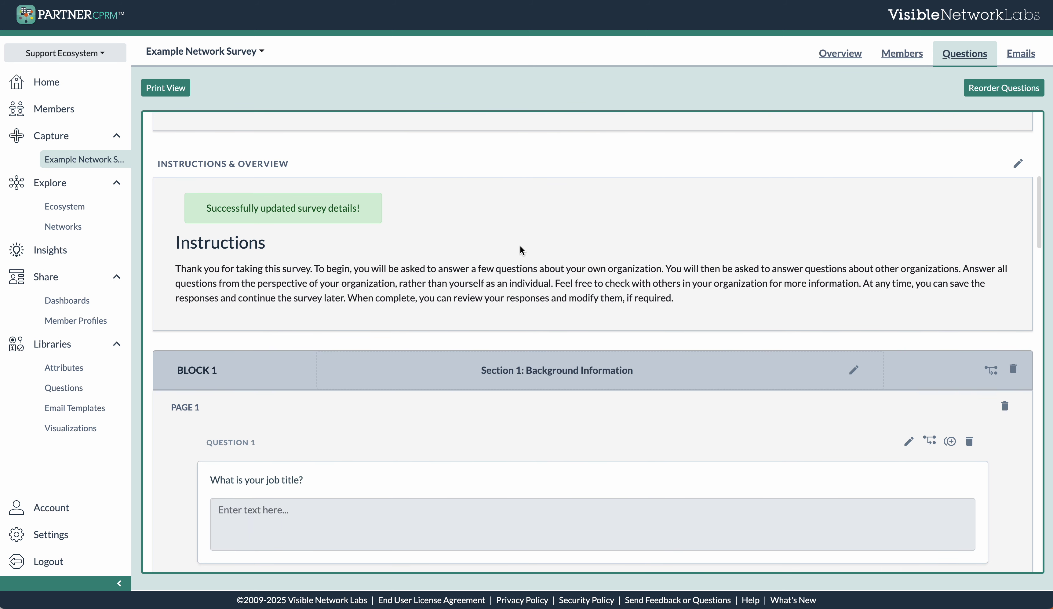
pyautogui.scroll(-3, 520, 246)
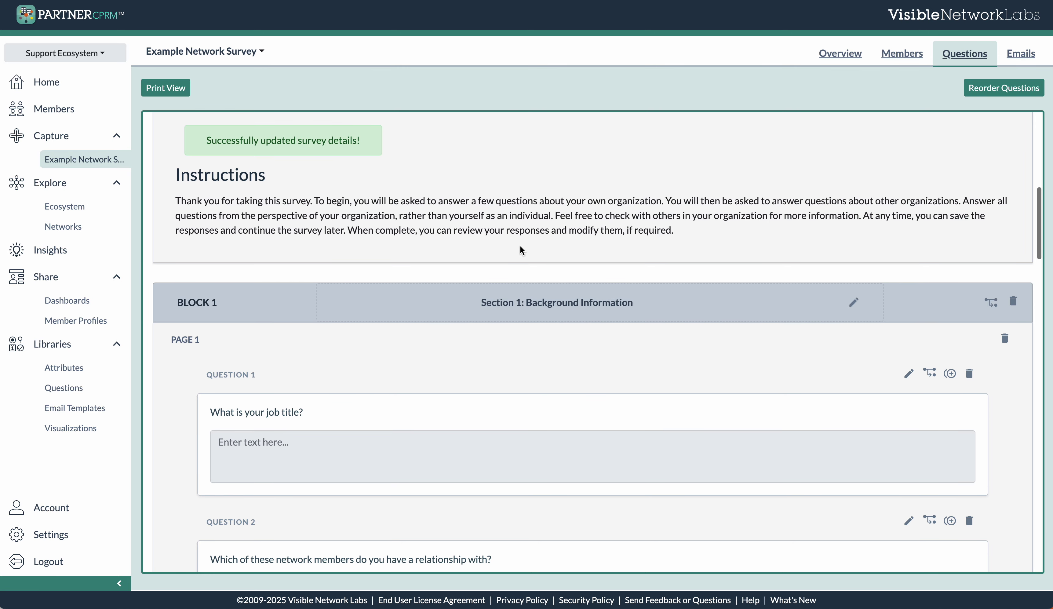
pyautogui.scroll(-2, 520, 245)
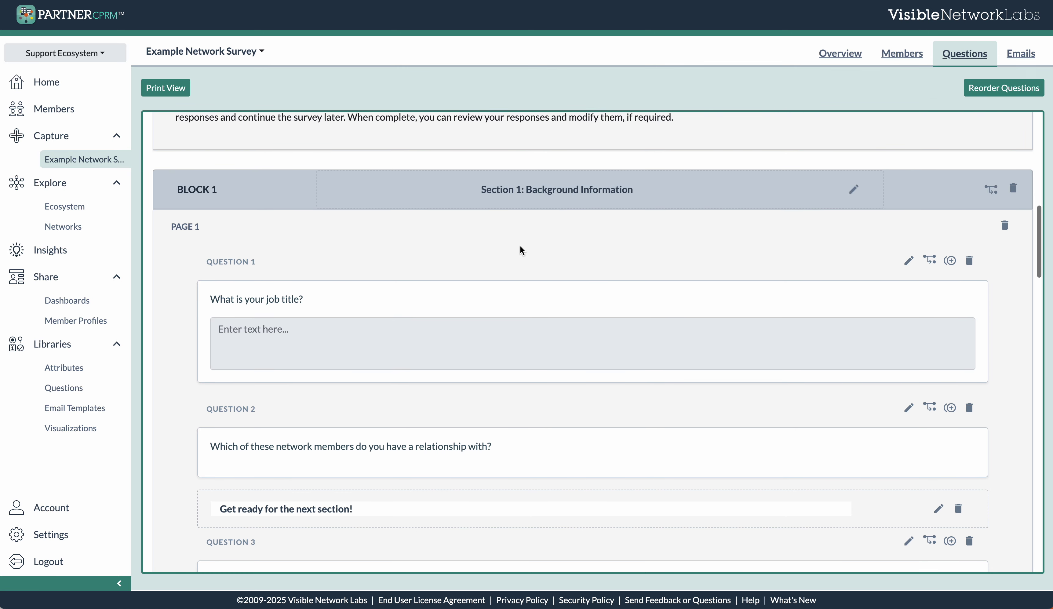
pyautogui.scroll(-1, 520, 250)
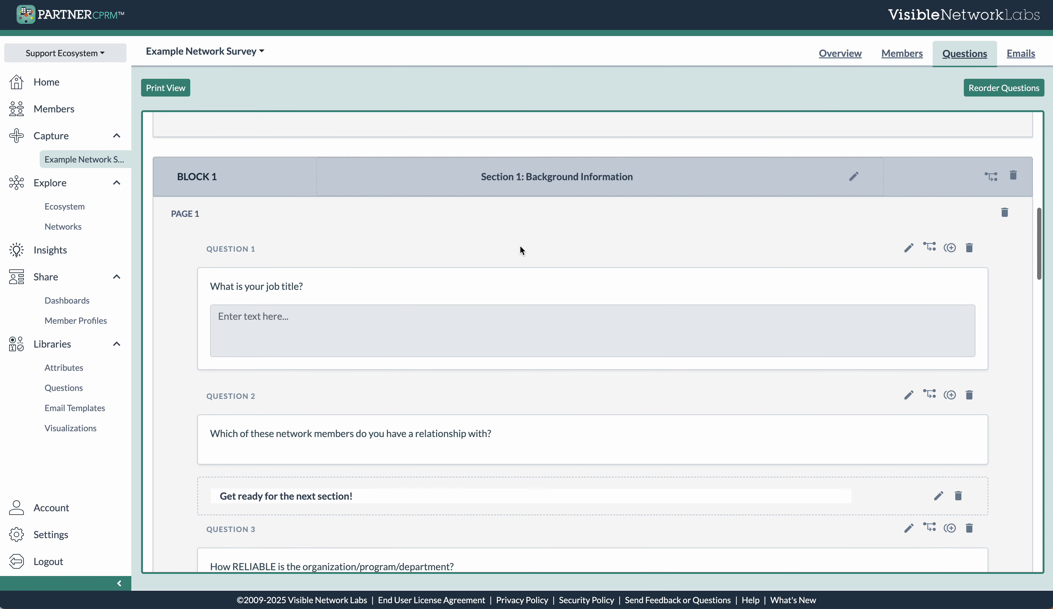
pyautogui.scroll(-1, 520, 246)
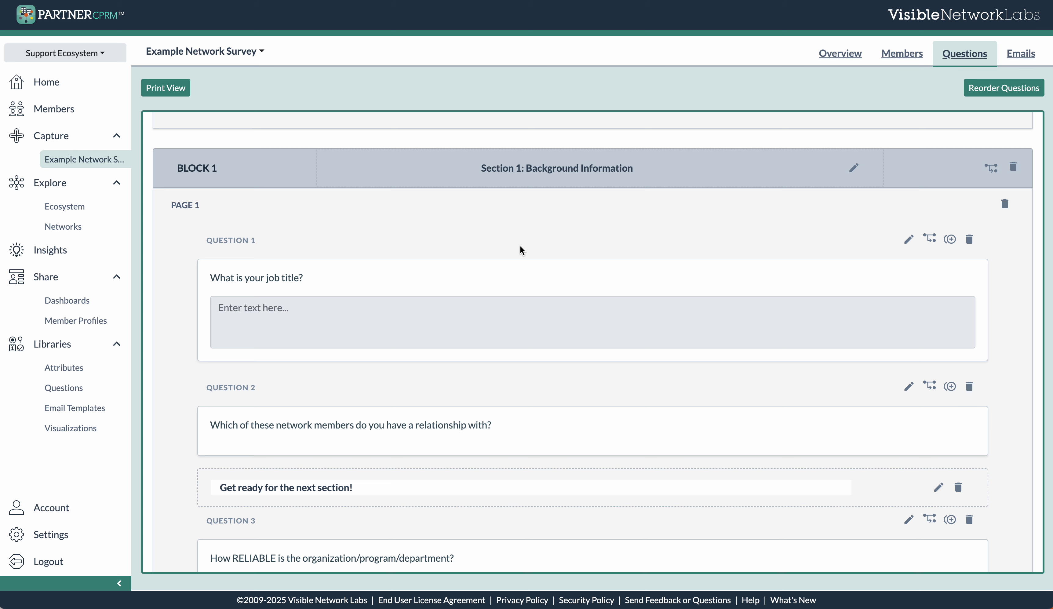
# - Open the Block 1 title and Question 1 for editing, and leave both without changes
pyautogui.scroll(-2, 521, 248)
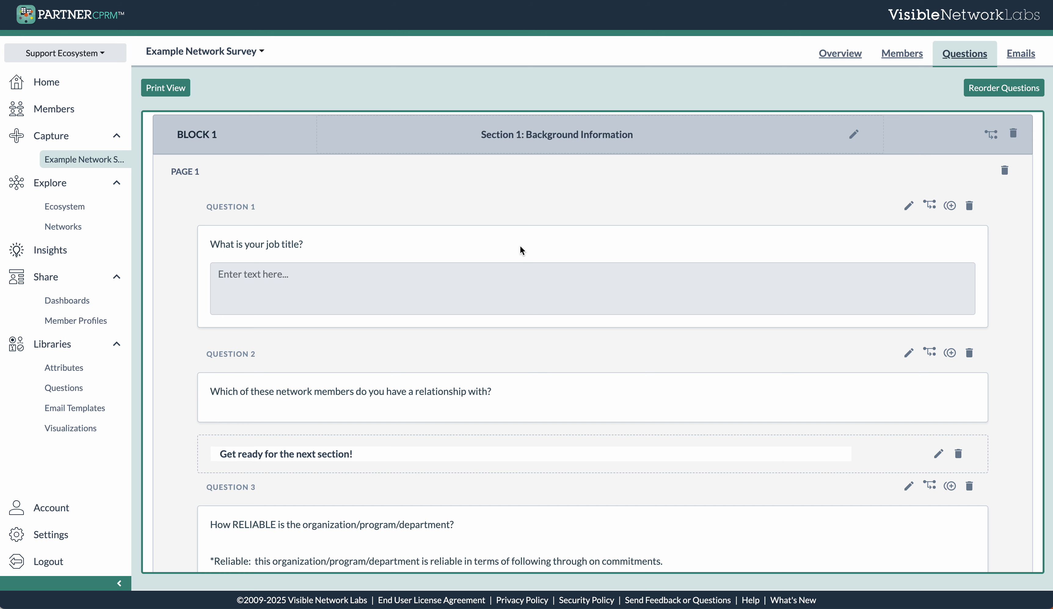
pyautogui.scroll(2, 520, 245)
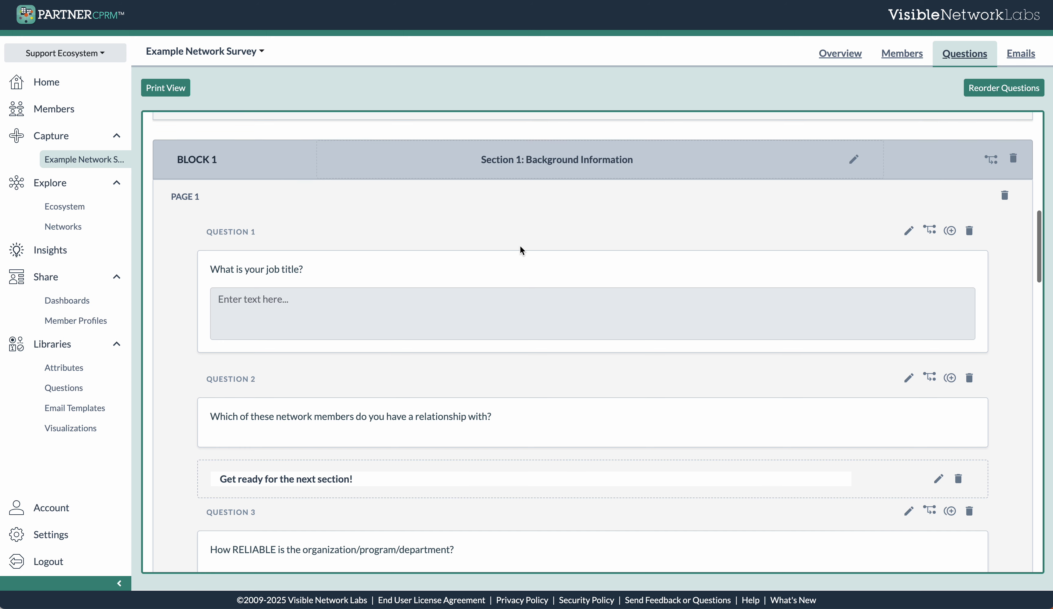
pyautogui.click(854, 159)
pyautogui.click(811, 179)
pyautogui.click(908, 231)
pyautogui.click(730, 265)
# - Try a display logic condition on Question 1 with Sector Is Equal To Public, and close it without saving
pyautogui.click(928, 231)
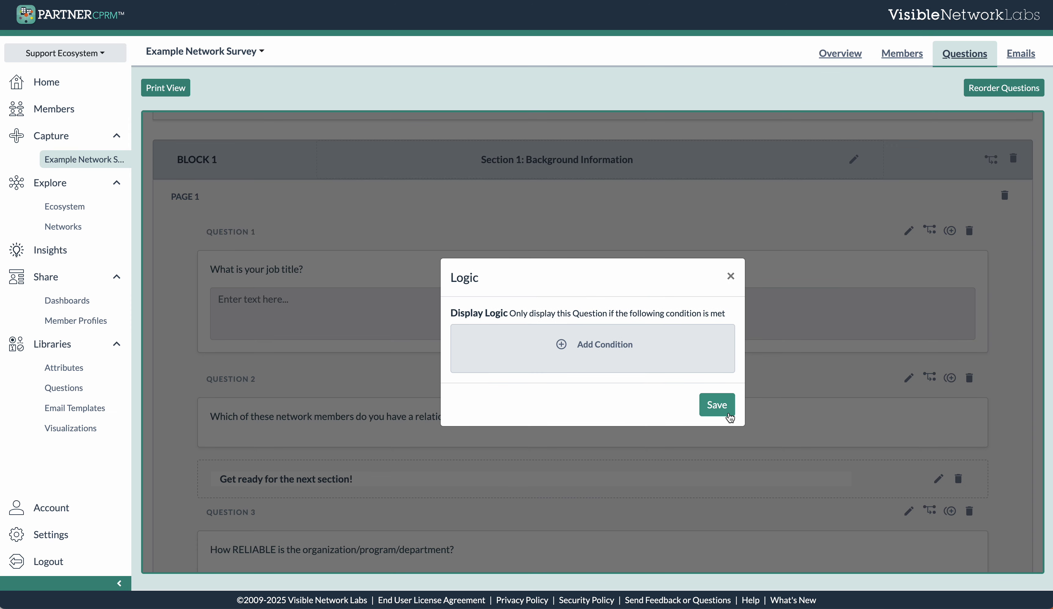
pyautogui.click(563, 345)
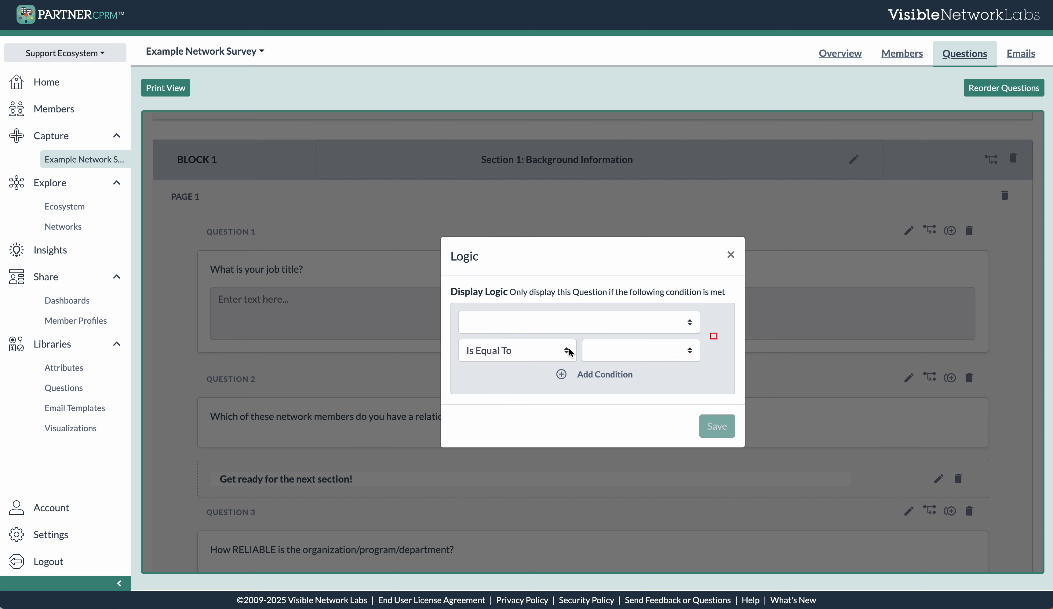
pyautogui.click(519, 323)
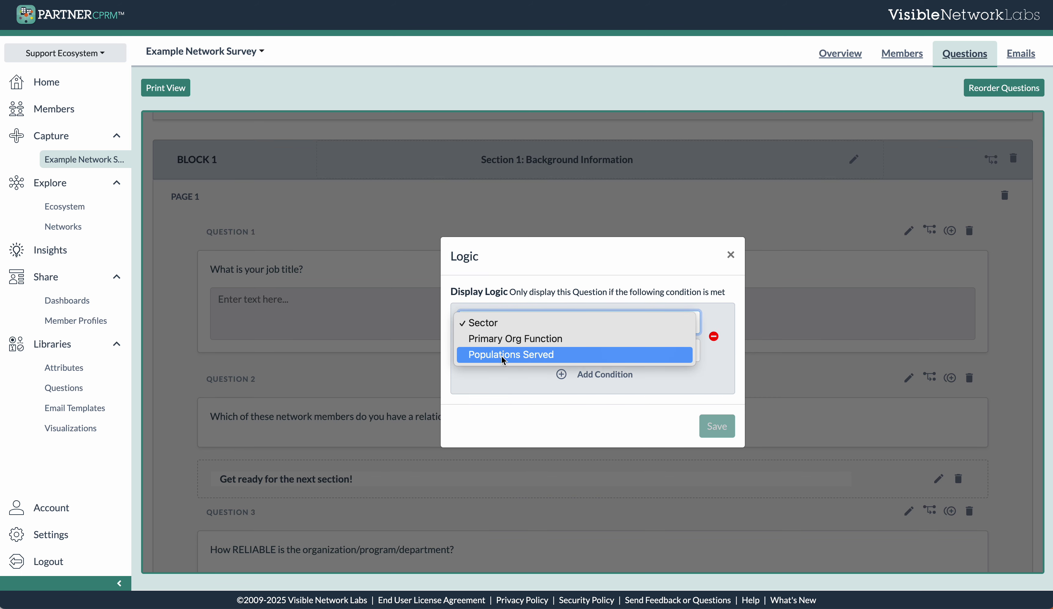
pyautogui.click(611, 323)
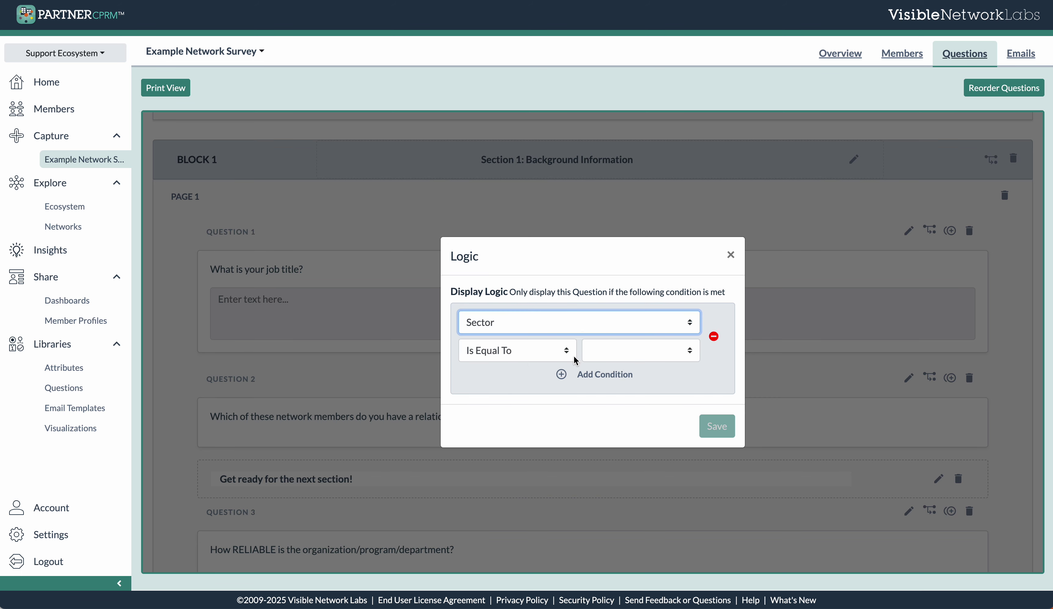
pyautogui.click(602, 356)
pyautogui.click(603, 366)
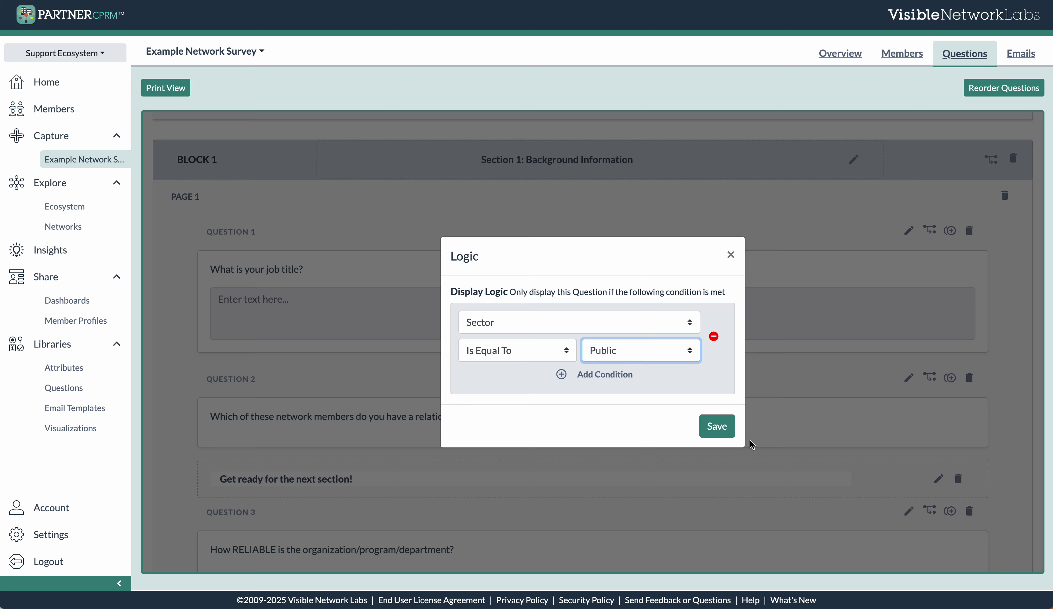
pyautogui.click(732, 255)
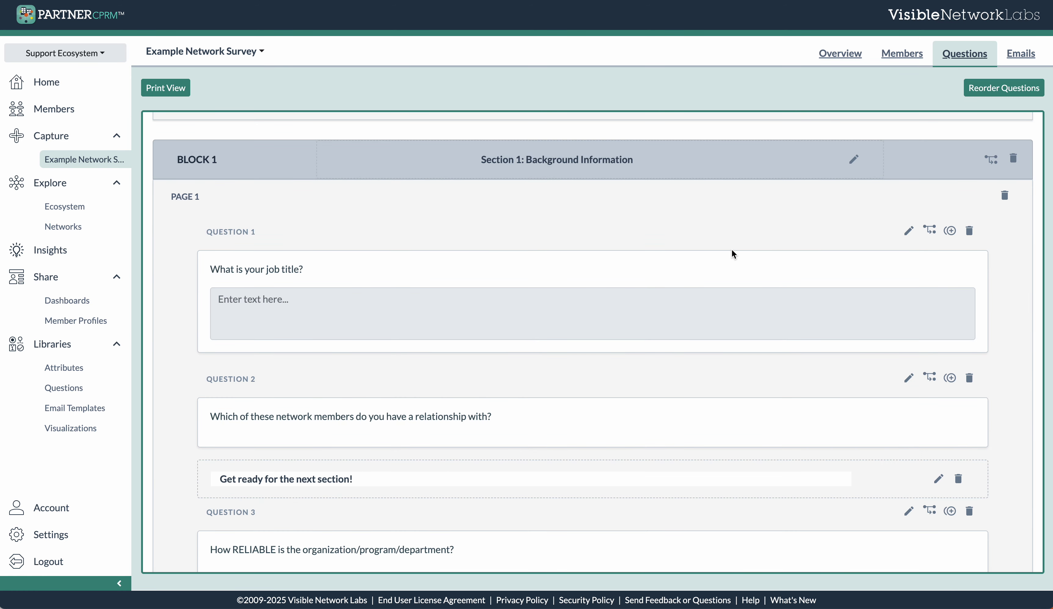
# - Examine the remaining Block 1 questions, the page break, the Block 2 questions and the submission message
pyautogui.scroll(-5, 733, 254)
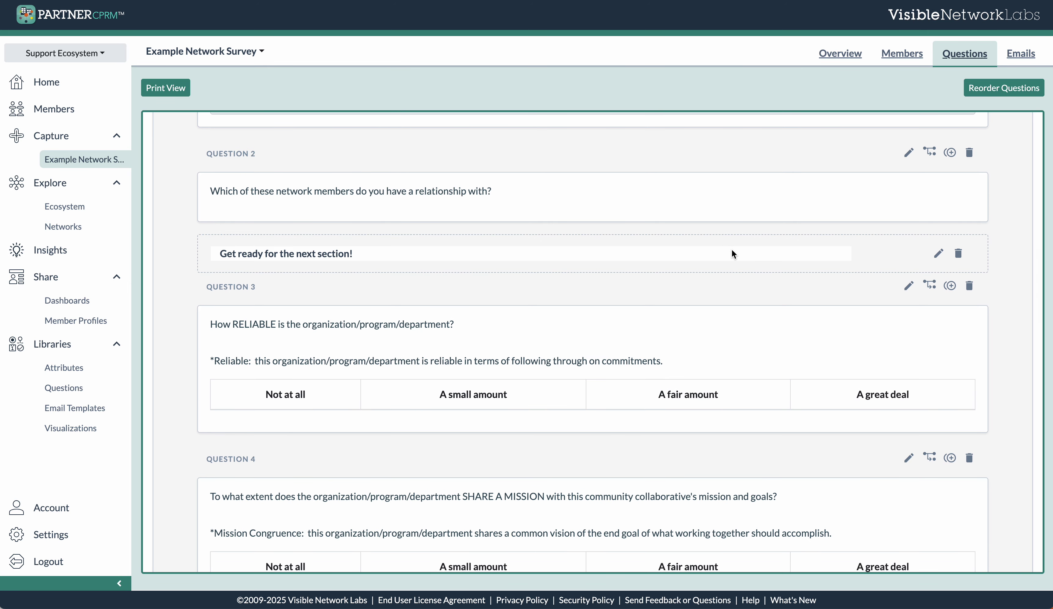
pyautogui.scroll(-10, 733, 254)
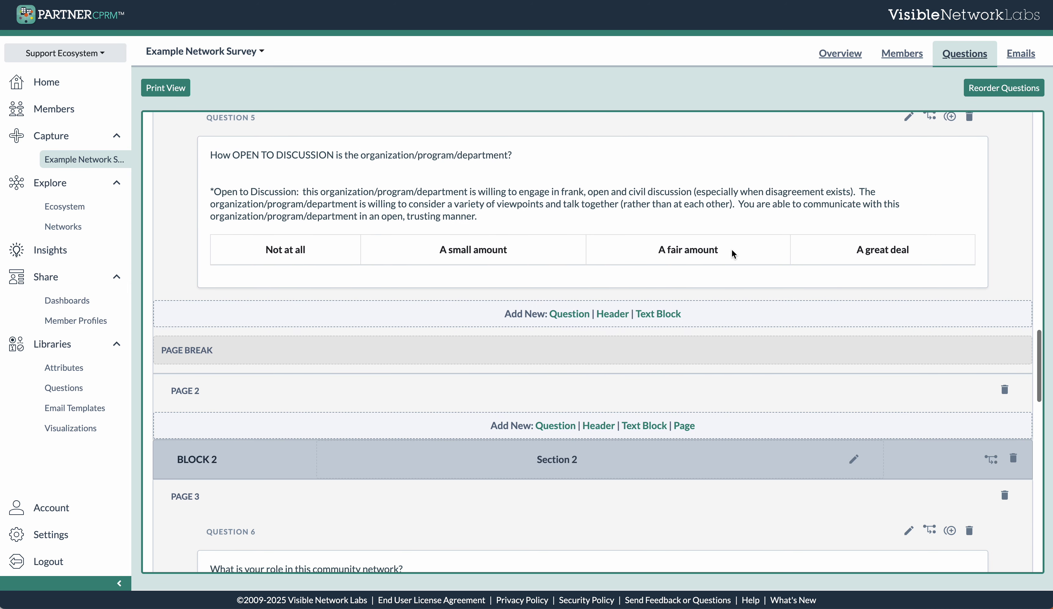
pyautogui.scroll(-2, 732, 250)
pyautogui.scroll(-4, 732, 250)
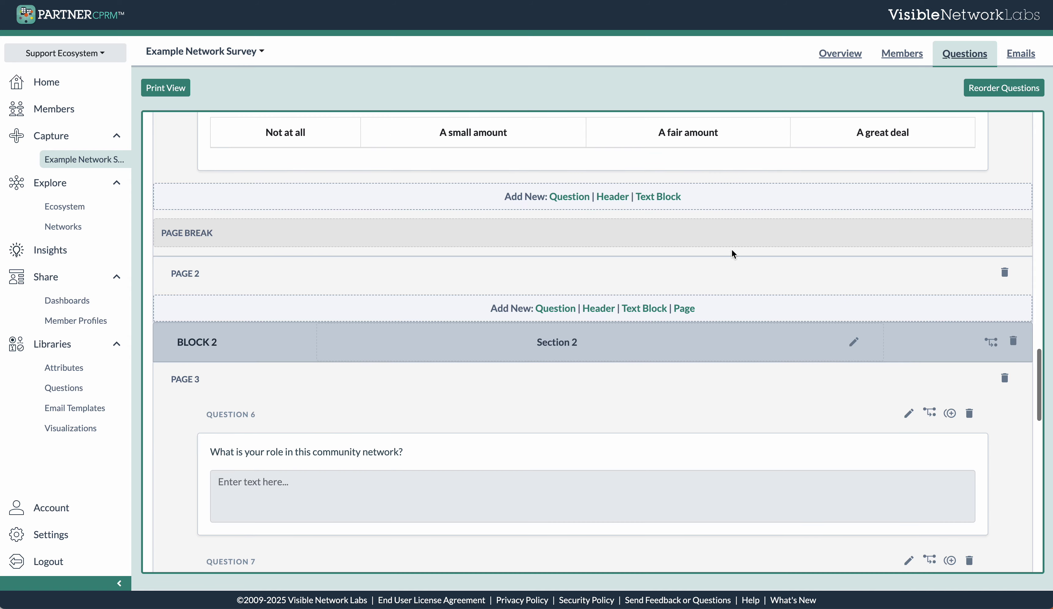
pyautogui.scroll(-1, 731, 250)
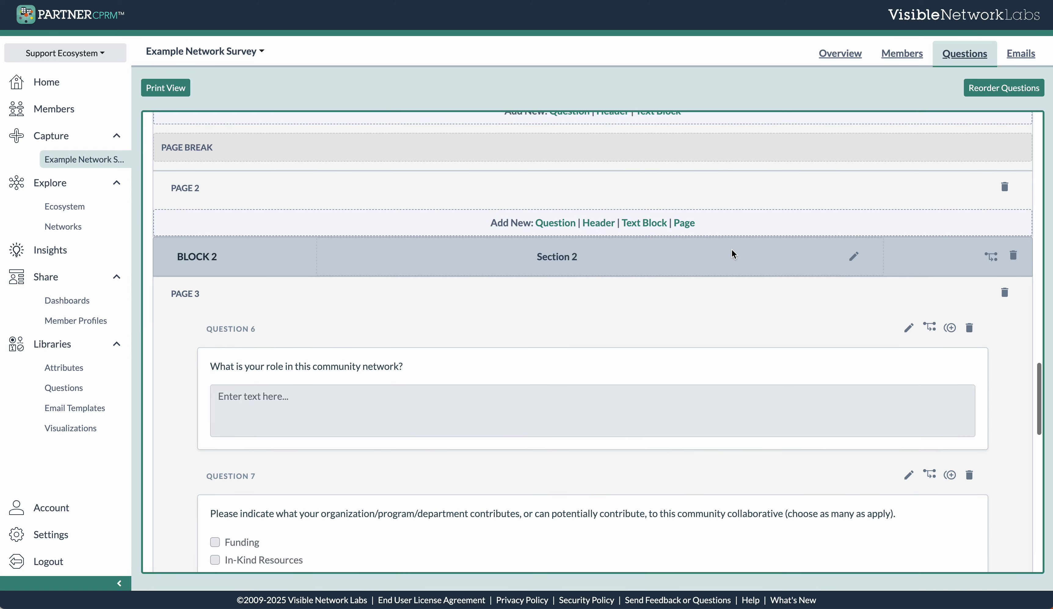
pyautogui.scroll(-4, 732, 249)
pyautogui.scroll(-14, 732, 251)
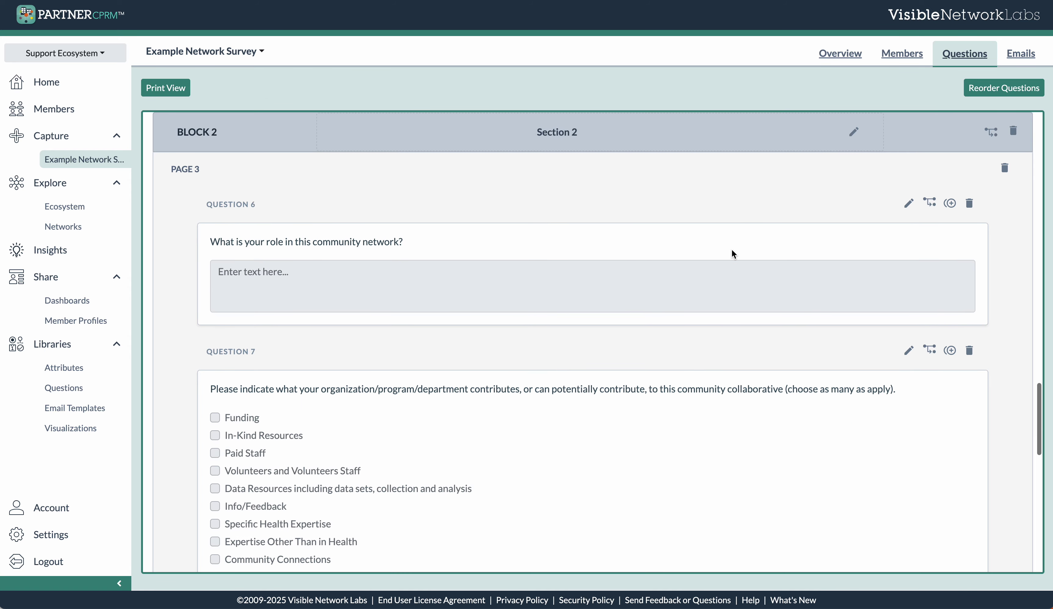
pyautogui.scroll(-6, 731, 250)
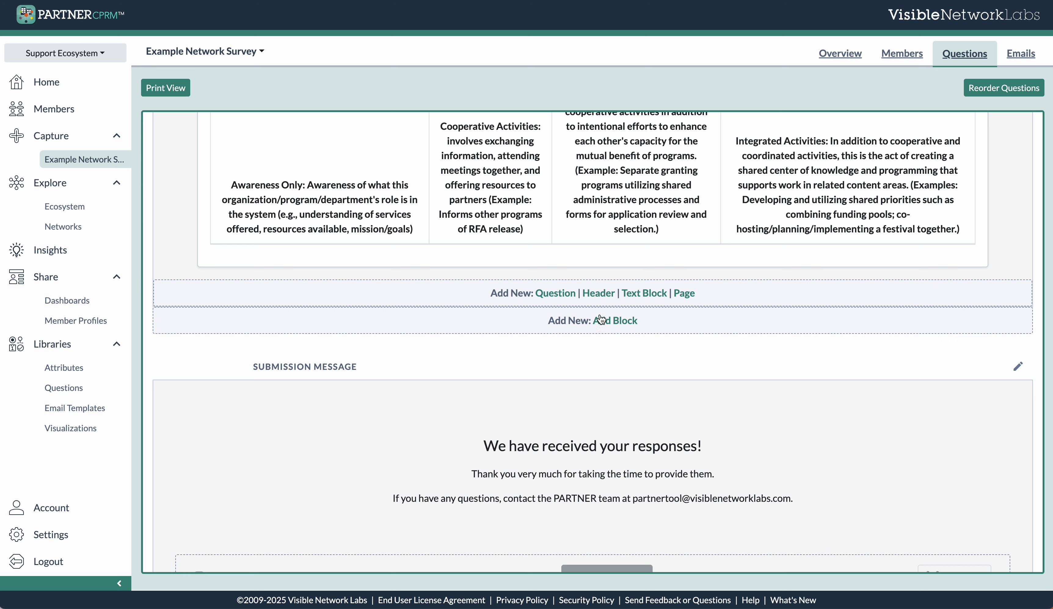
pyautogui.scroll(3, 598, 322)
pyautogui.scroll(5, 598, 316)
pyautogui.scroll(4, 596, 311)
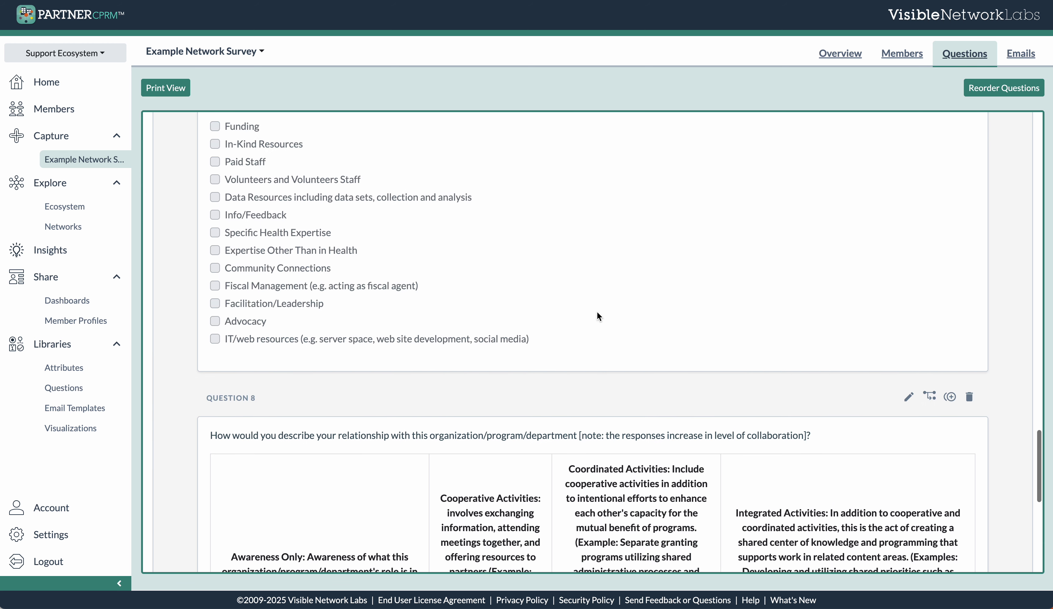
pyautogui.scroll(-9, 597, 311)
pyautogui.scroll(-4, 596, 312)
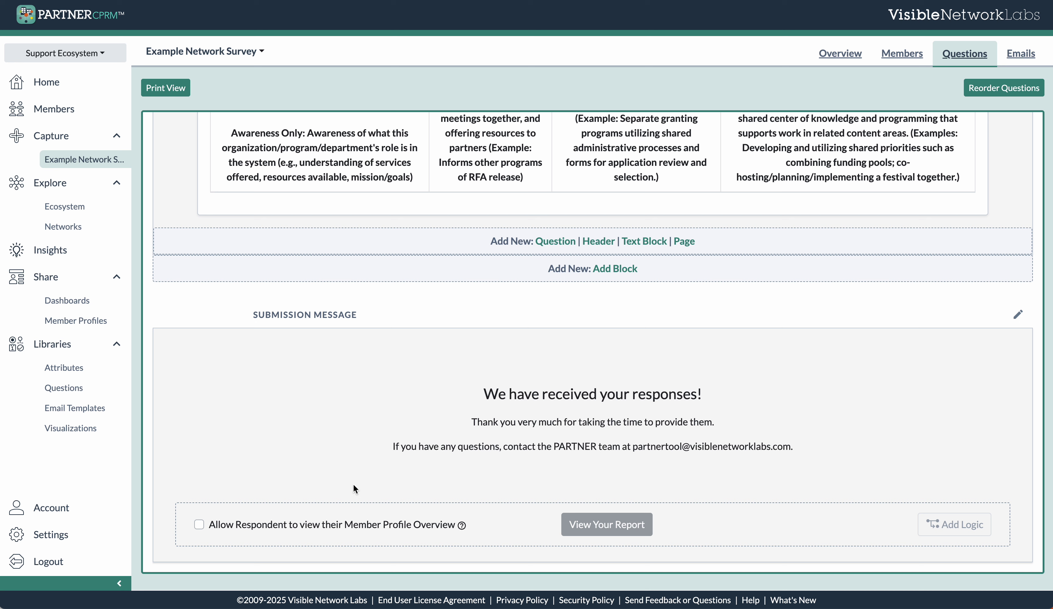
# - Open the survey's submission message for editing and save it as is
pyautogui.click(1018, 315)
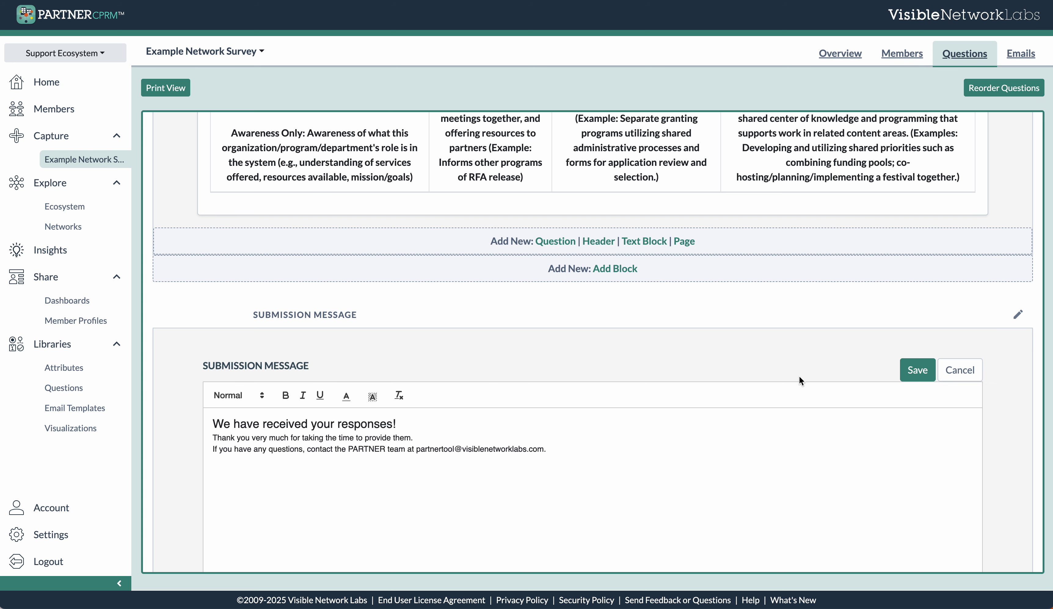
pyautogui.click(913, 370)
pyautogui.scroll(-2, 501, 559)
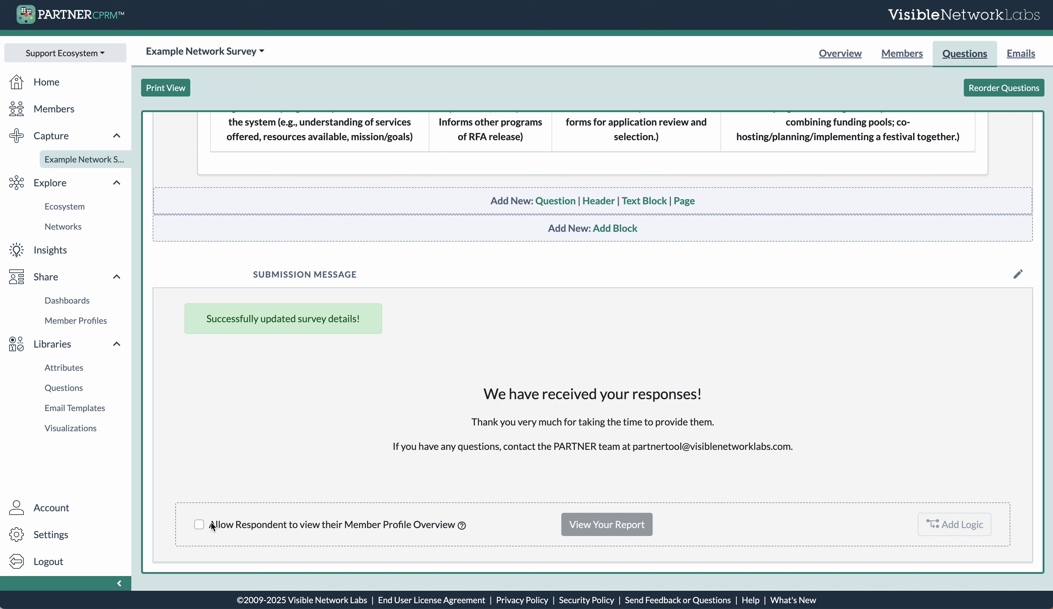
# - Allow respondents to view their Member Profile Overview, and view its display logic settings without adding a condition
pyautogui.click(199, 525)
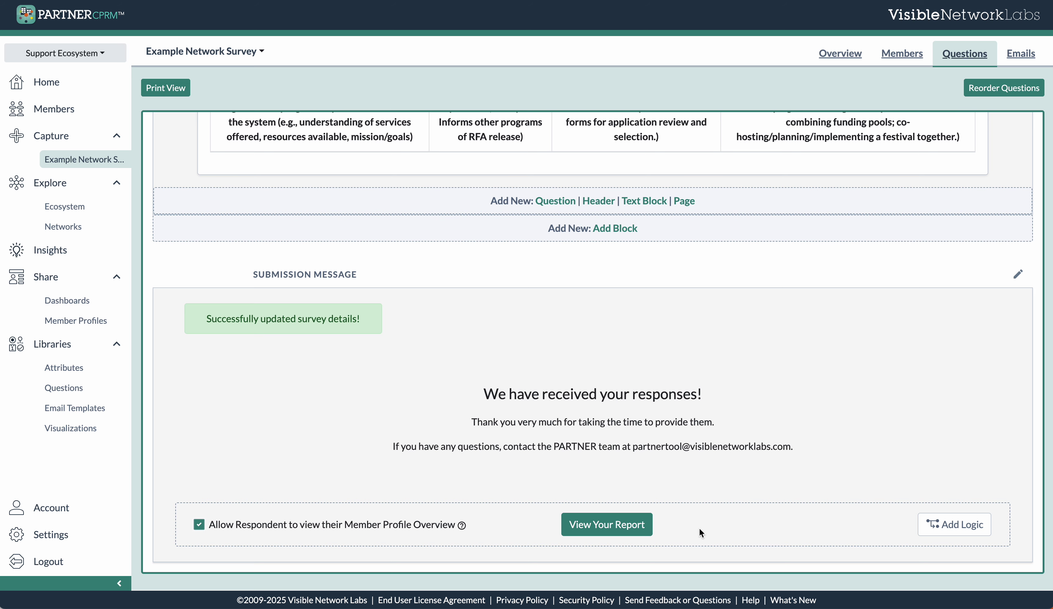
pyautogui.click(950, 524)
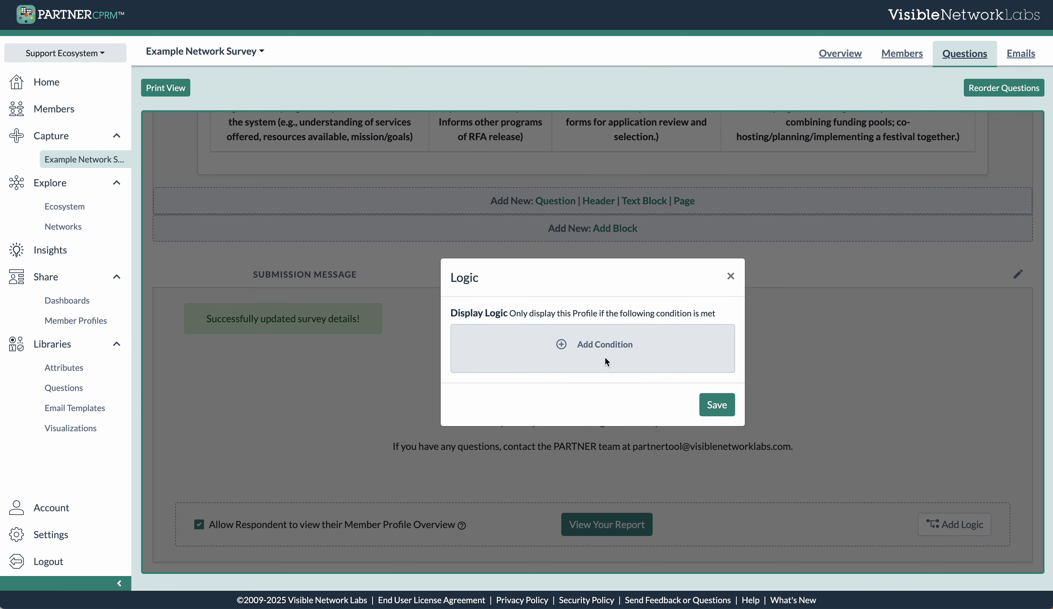
pyautogui.click(731, 276)
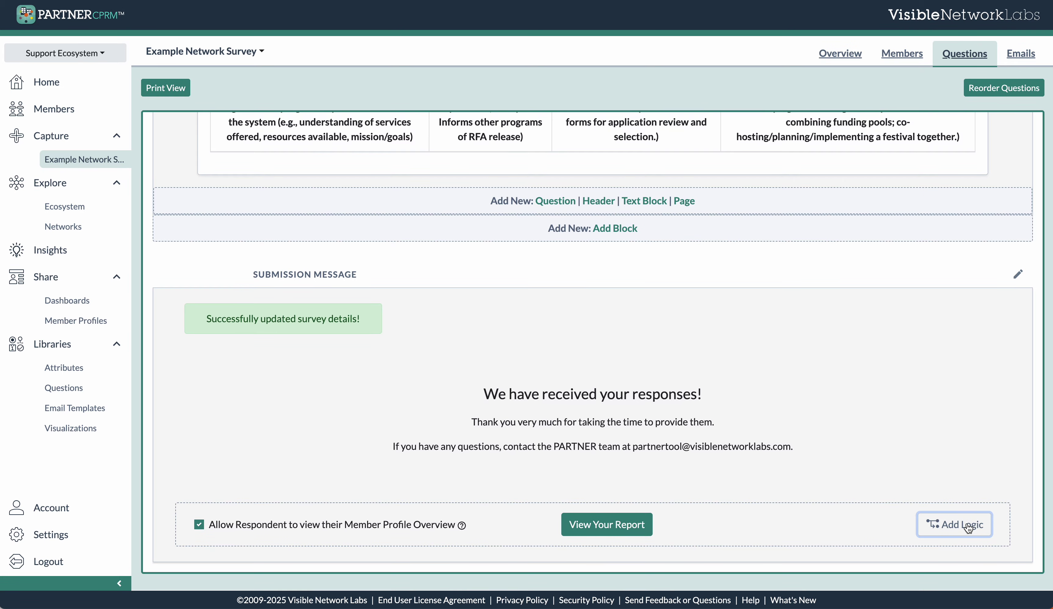
# - Review the survey from the participant verification and consent through the instructions to the Block 1 questions
pyautogui.scroll(5, 965, 415)
pyautogui.scroll(20, 966, 414)
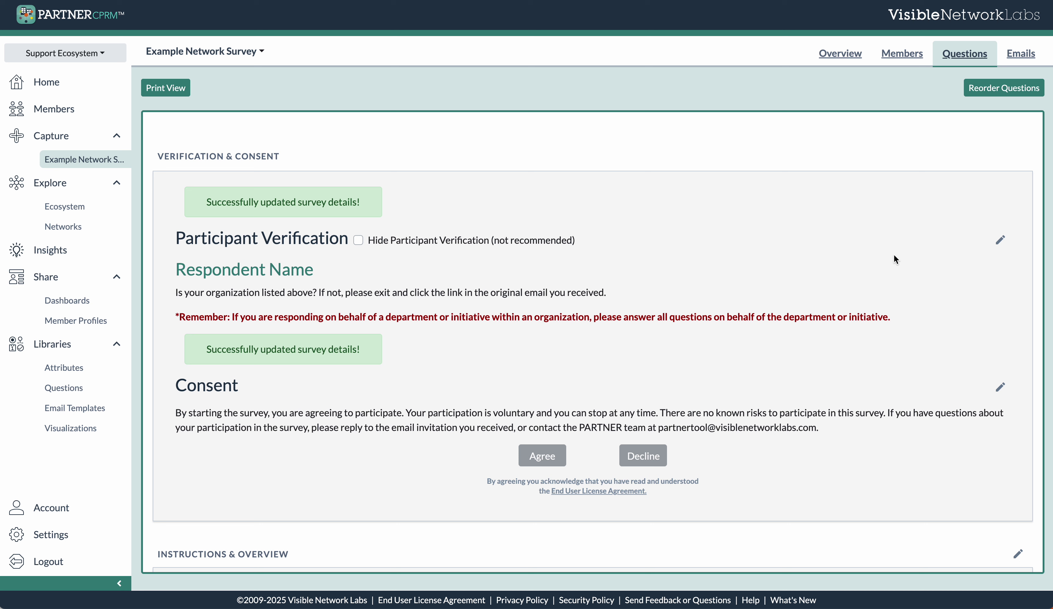
pyautogui.scroll(-12, 432, 397)
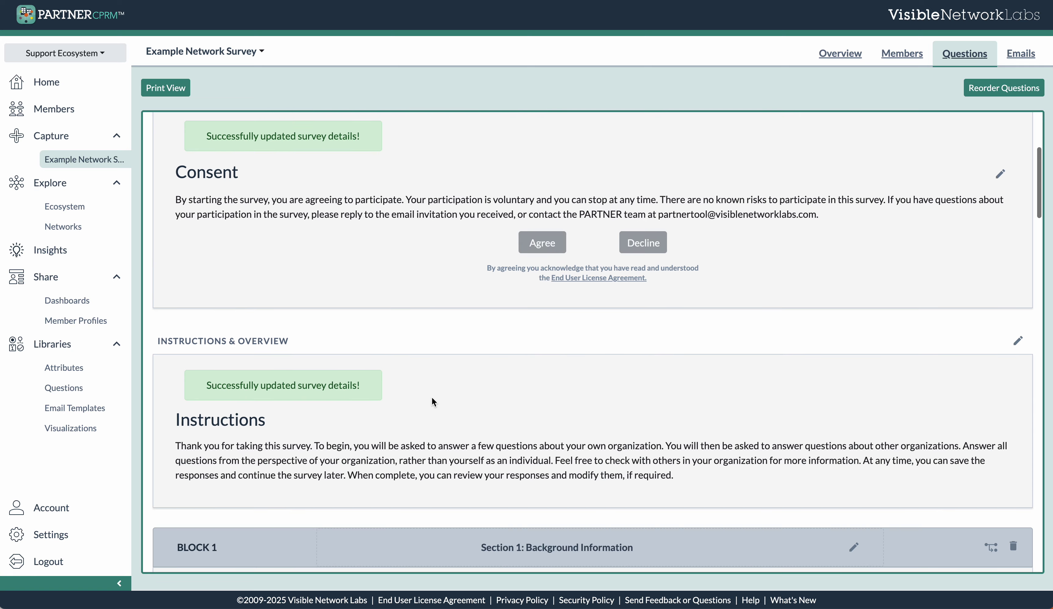
pyautogui.scroll(-10, 432, 399)
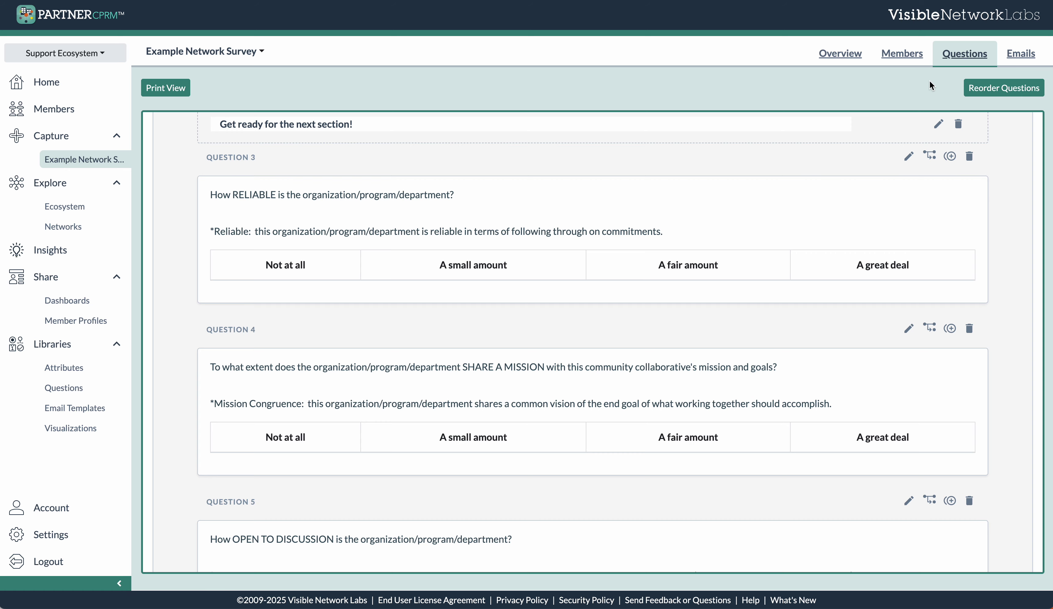
pyautogui.scroll(15, 918, 371)
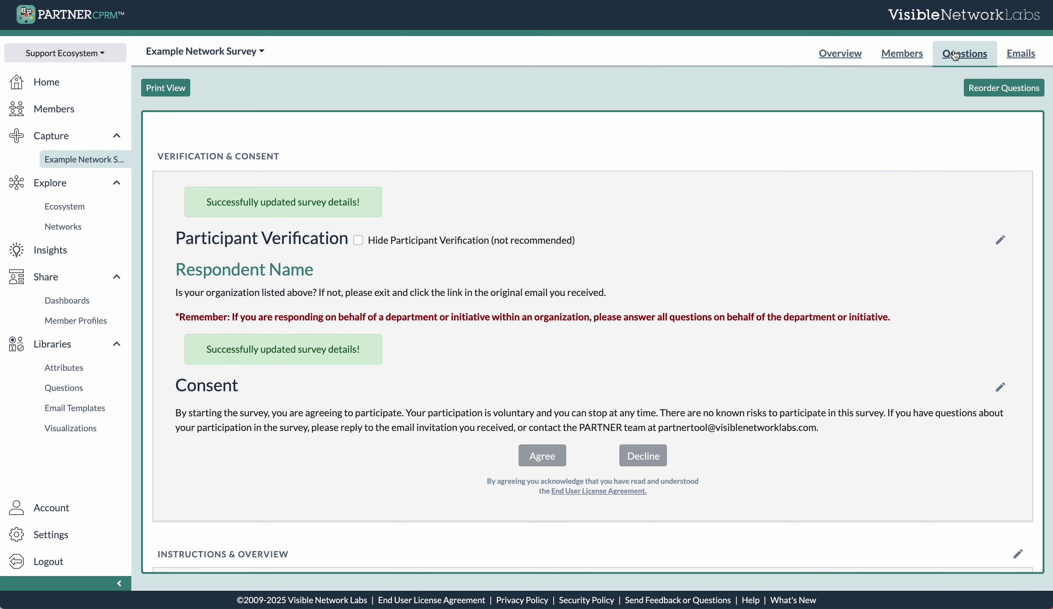
# - View the survey's member list, and show the options for adding members to the ecosystem's member list
pyautogui.click(902, 54)
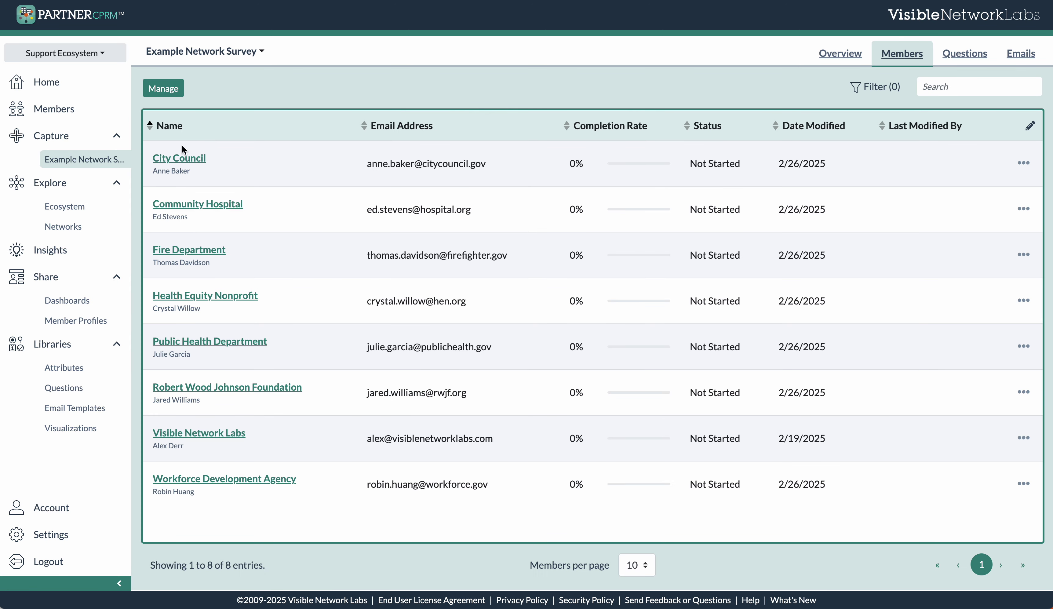
pyautogui.click(47, 108)
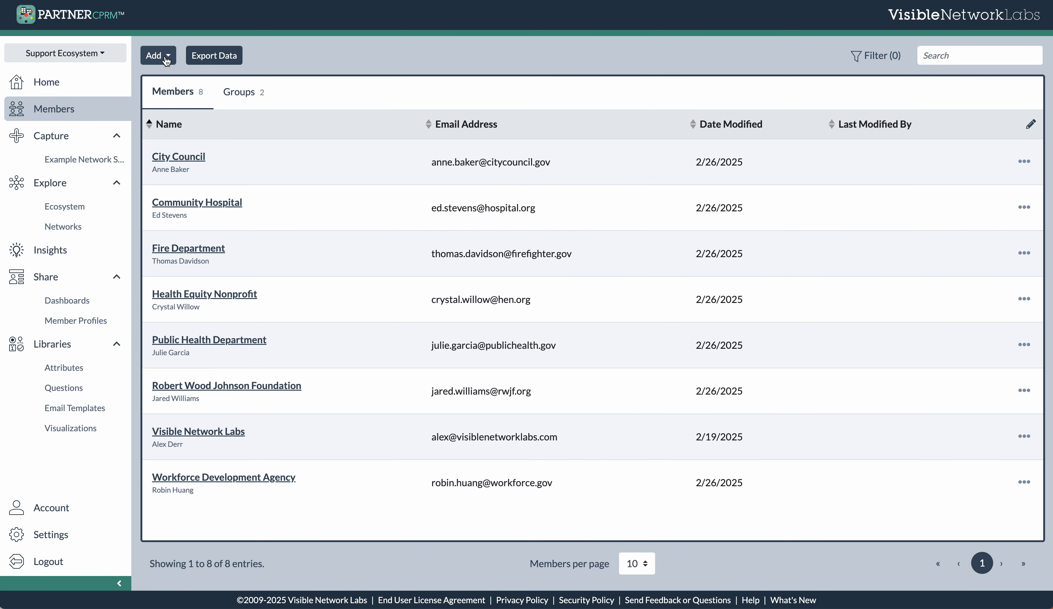
pyautogui.click(164, 56)
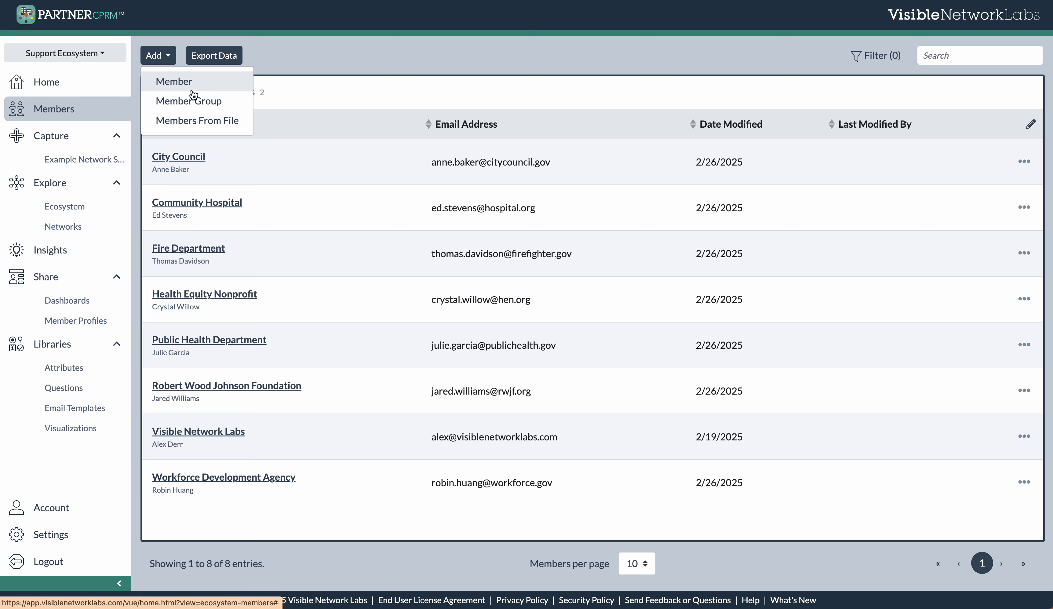
# - Return to the Example Network Survey's member list and view the actions available for City Council
pyautogui.click(110, 158)
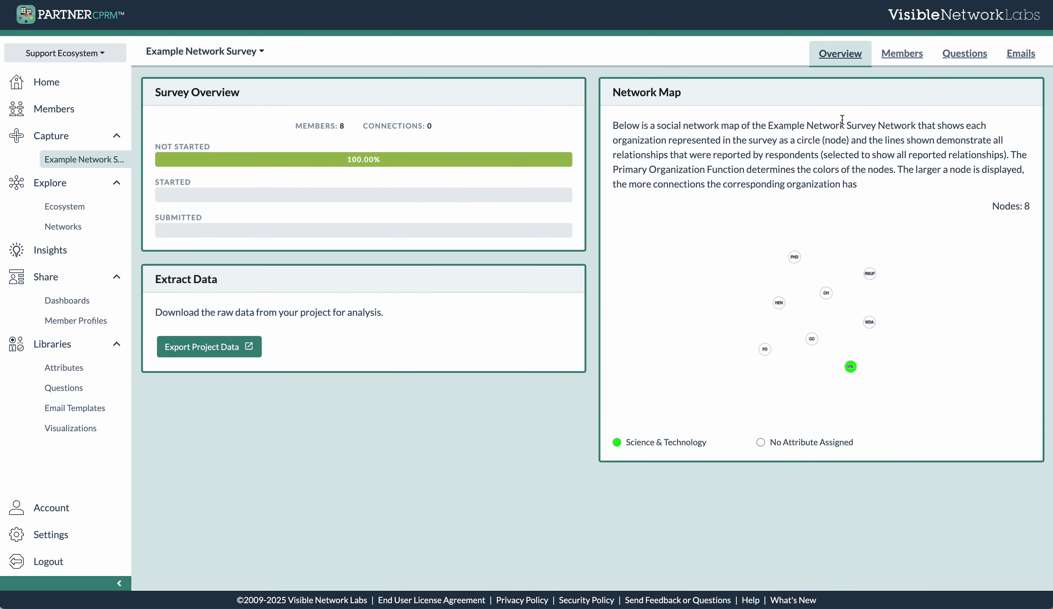
pyautogui.click(918, 54)
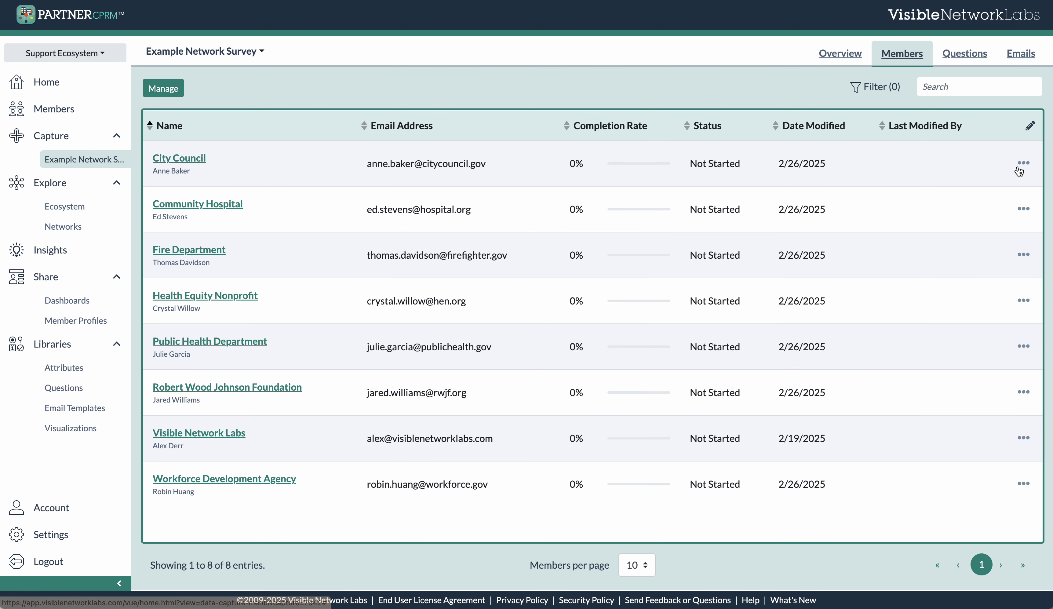
pyautogui.click(1021, 164)
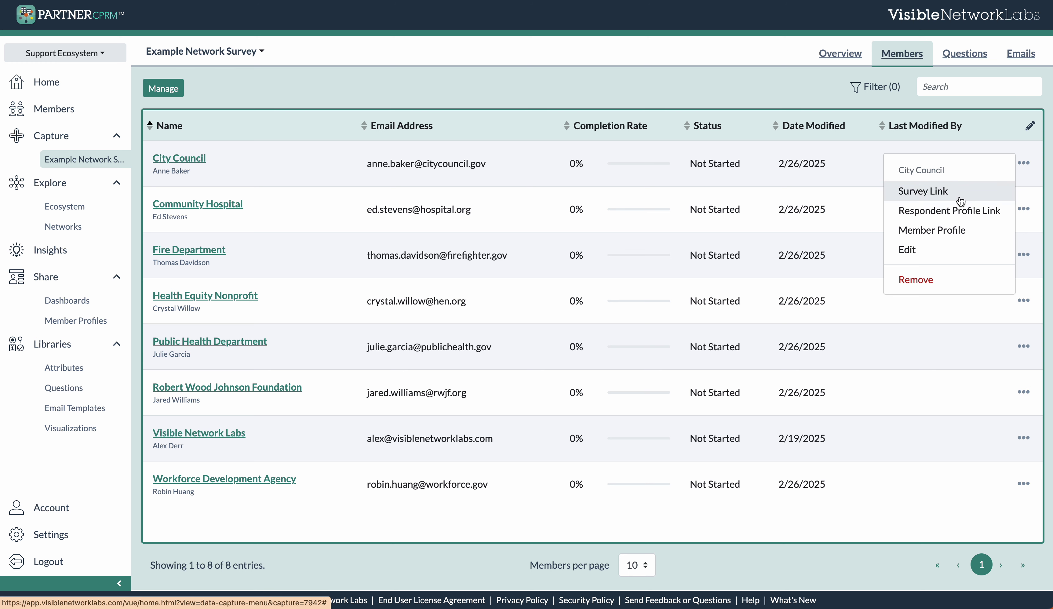
pyautogui.click(712, 69)
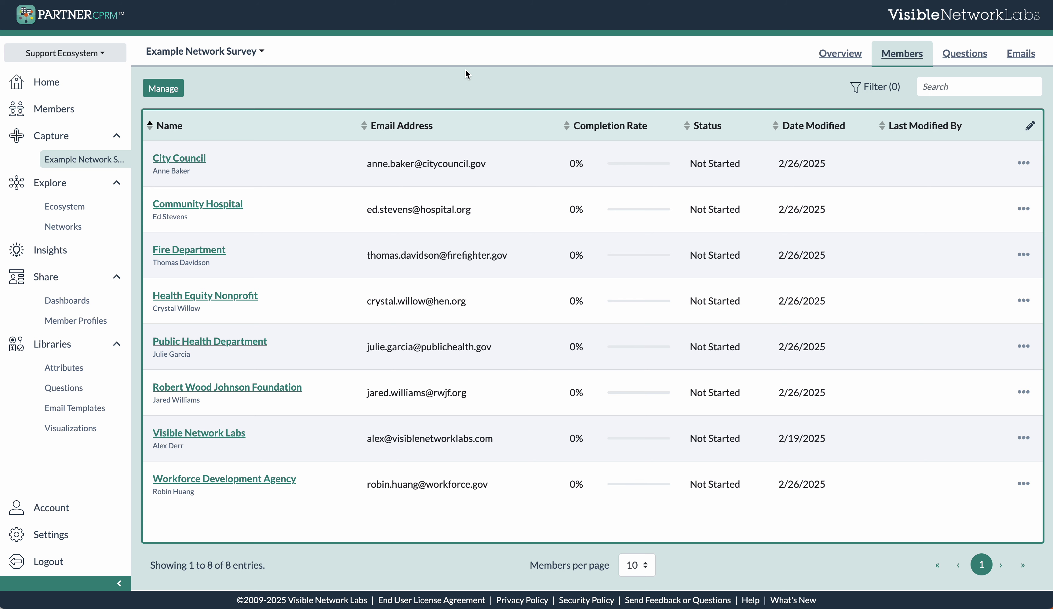
# - Check the survey's overview, and re-examine its questions page from participant verification through the start of Block 2
pyautogui.click(855, 53)
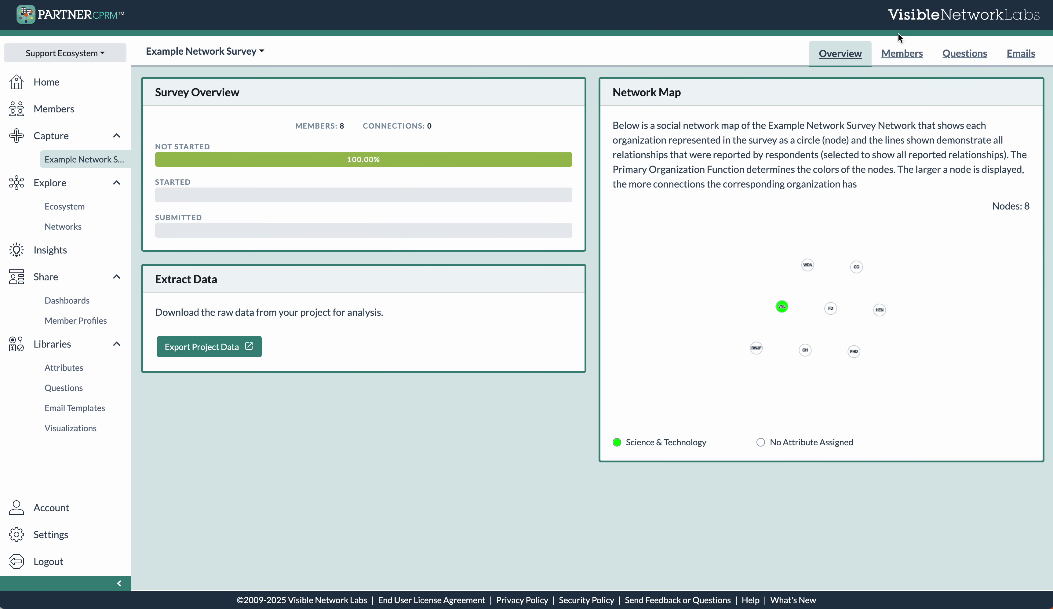
pyautogui.click(966, 55)
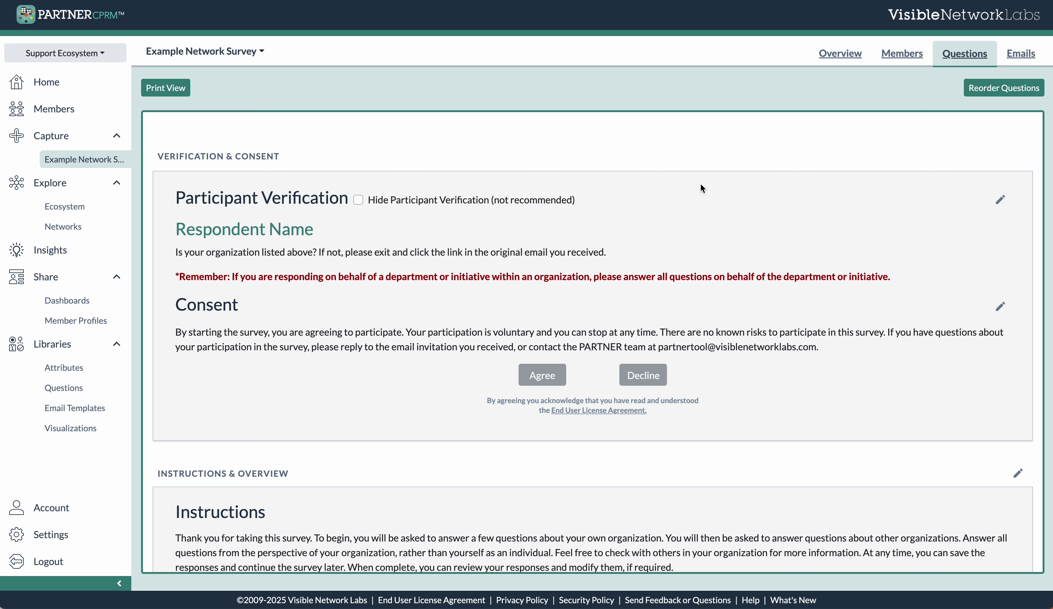
pyautogui.scroll(-8, 673, 283)
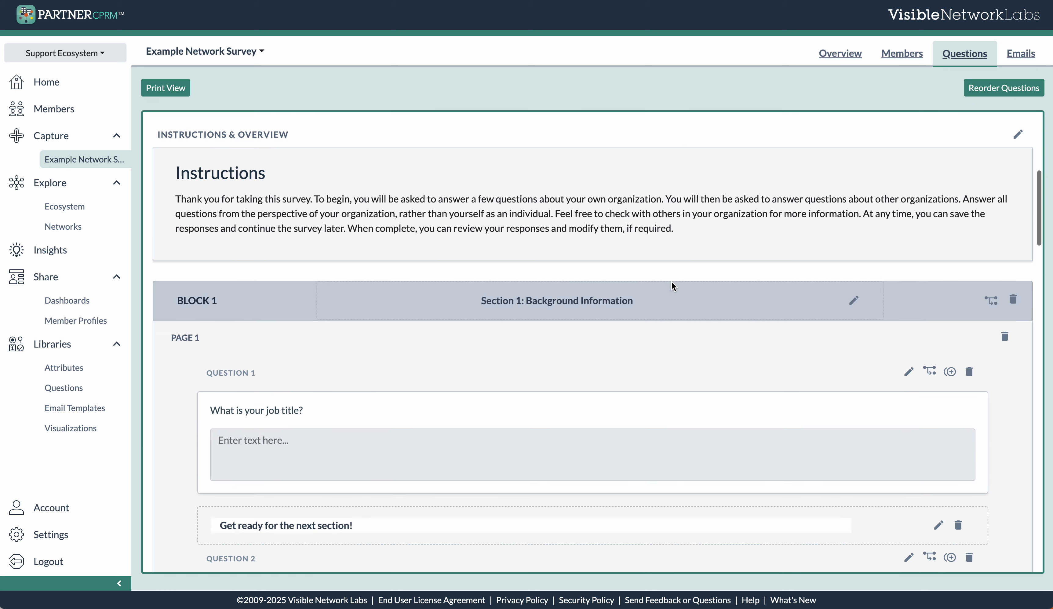
pyautogui.scroll(-6, 672, 283)
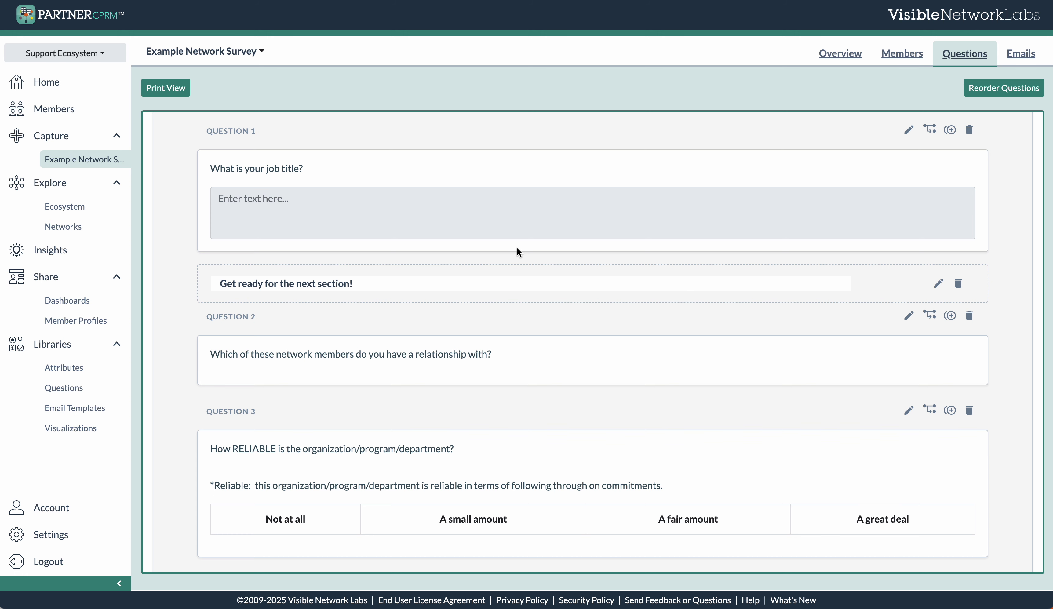
pyautogui.scroll(-15, 517, 248)
pyautogui.scroll(-5, 518, 251)
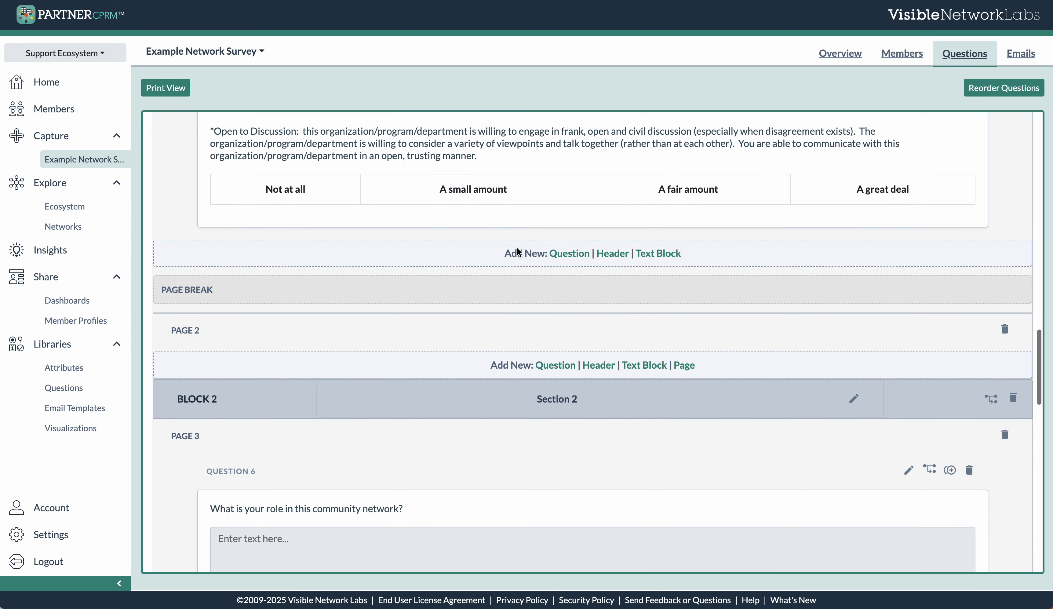
pyautogui.scroll(20, 517, 251)
pyautogui.scroll(5, 518, 251)
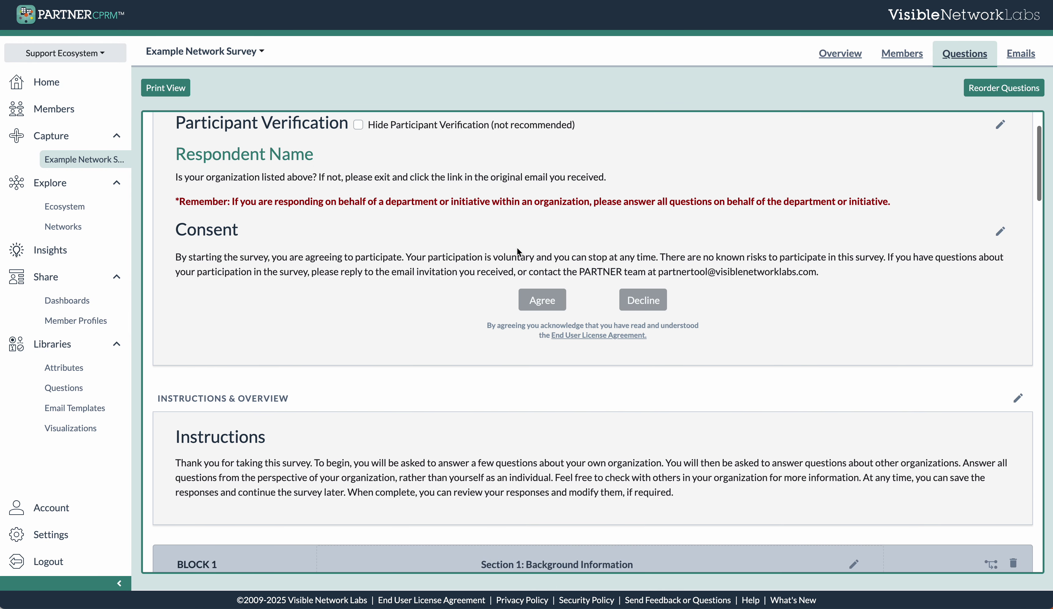